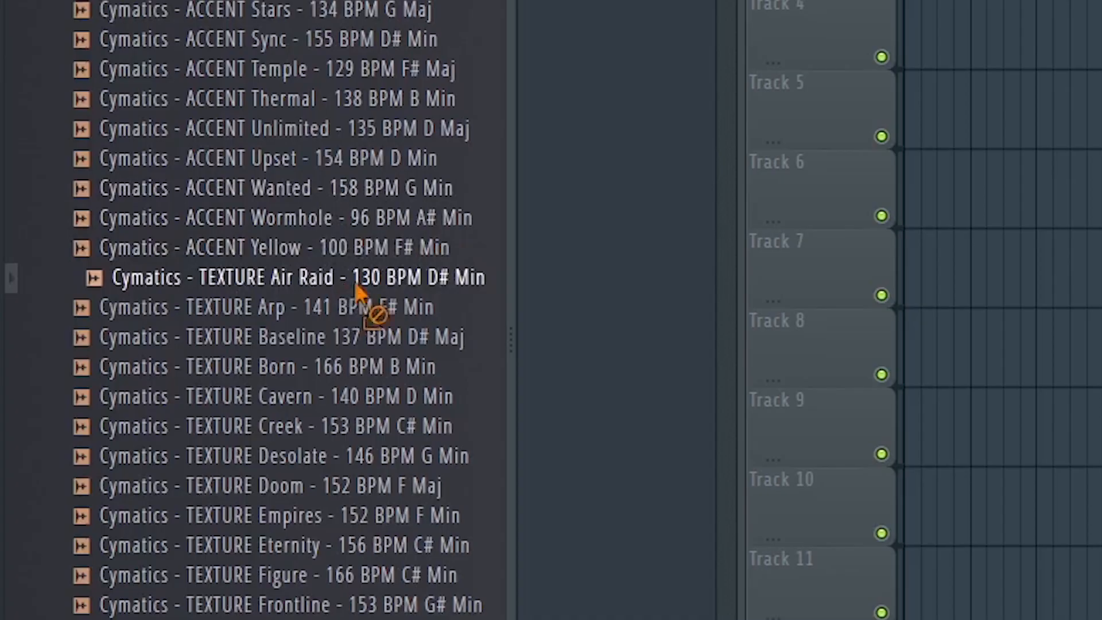
- Place the TEXTURE Air Raid - 130 BPM D# Min sample at the start of Track 1 and set the project tempo to 104 BPM
{"action": "left_click_drag", "start_coordinate": [356, 284], "coordinate": [311, 148]}
{"action": "right_click", "coordinate": [175, 22]}
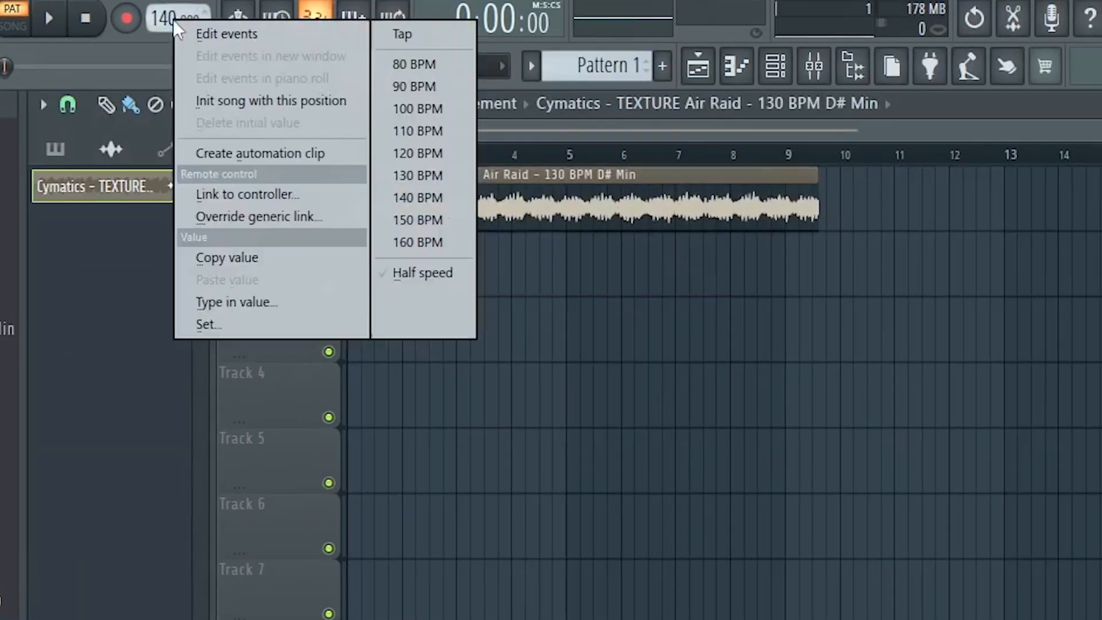
{"action": "left_click", "coordinate": [242, 302]}
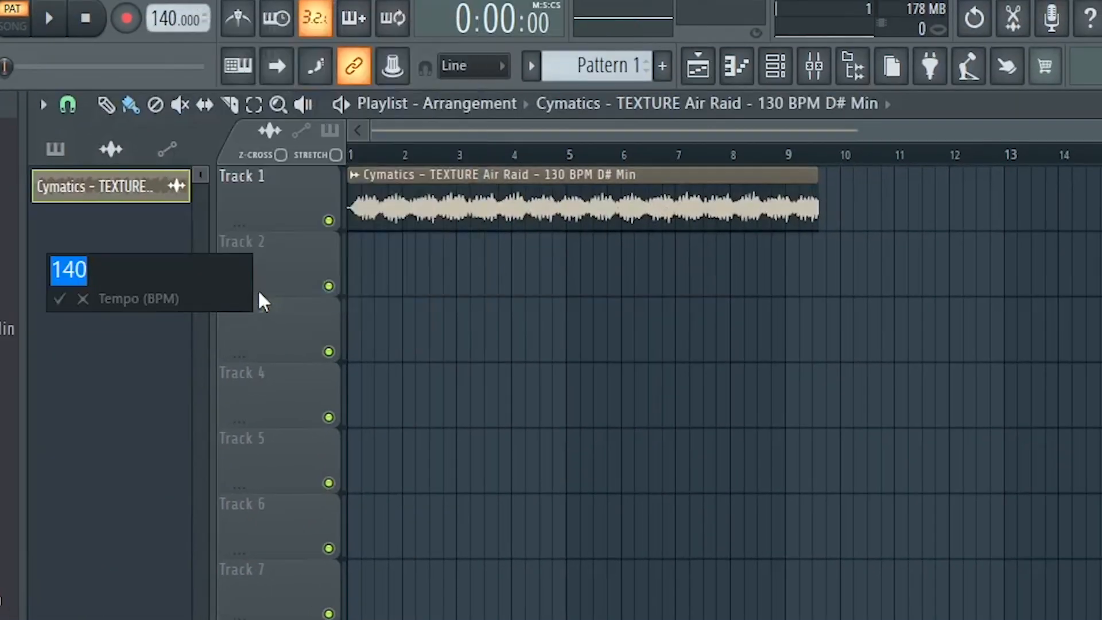
{"action": "key", "text": "BackSpace"}
{"action": "type", "text": "104"}
{"action": "key", "text": "Return"}
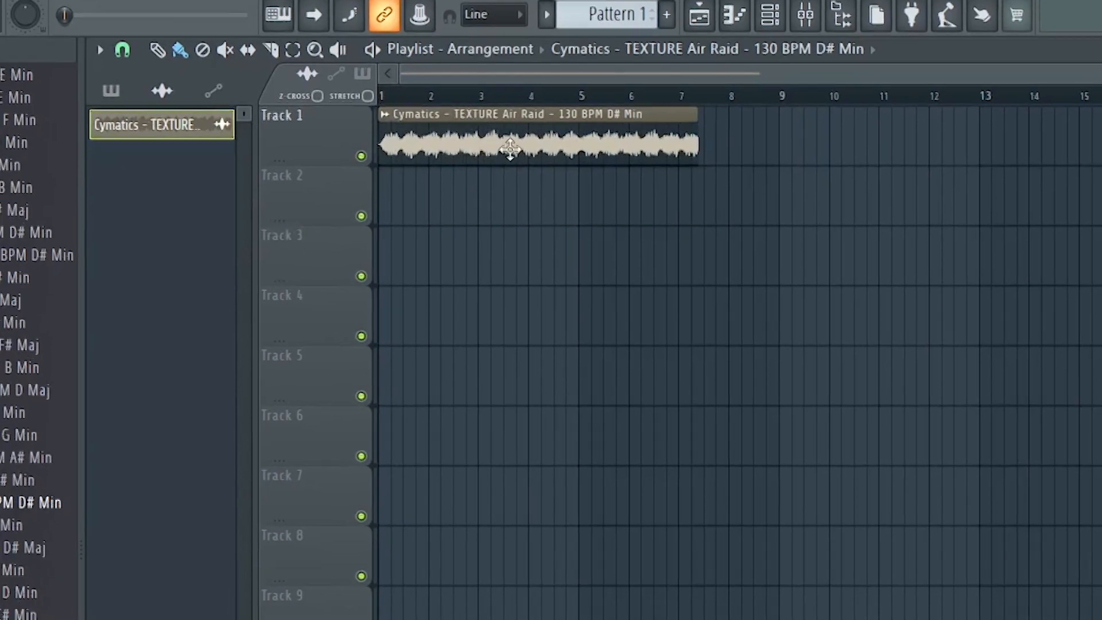
- Change the time-stretching mode in the channel settings of the Air Raid texture sample
{"action": "double_click", "coordinate": [489, 209]}
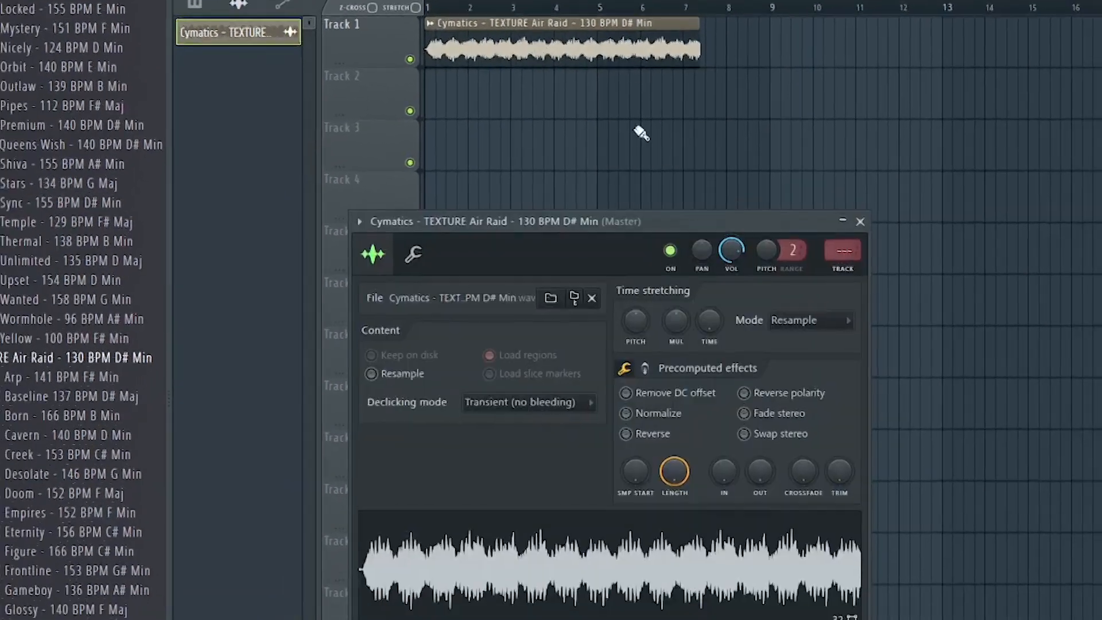
{"action": "left_click", "coordinate": [818, 314]}
{"action": "left_click", "coordinate": [820, 366]}
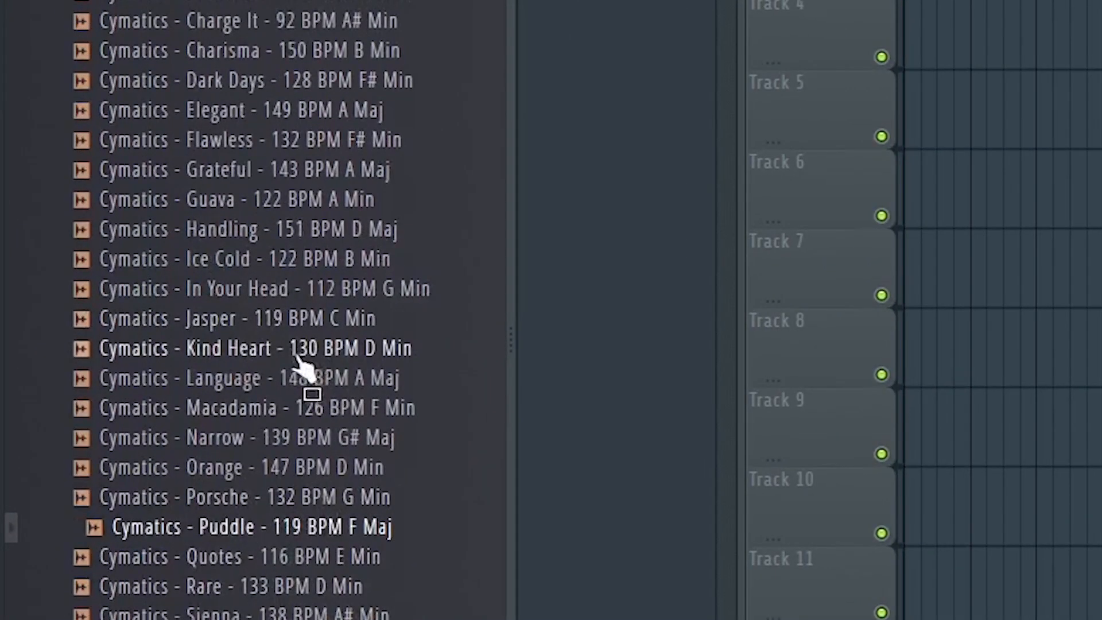
- Add the Puddle - 119 BPM F Maj Guitar Chords stem to Track 3, starting at bar 1
{"action": "scroll", "coordinate": [233, 296], "scroll_direction": "up", "scroll_amount": 3}
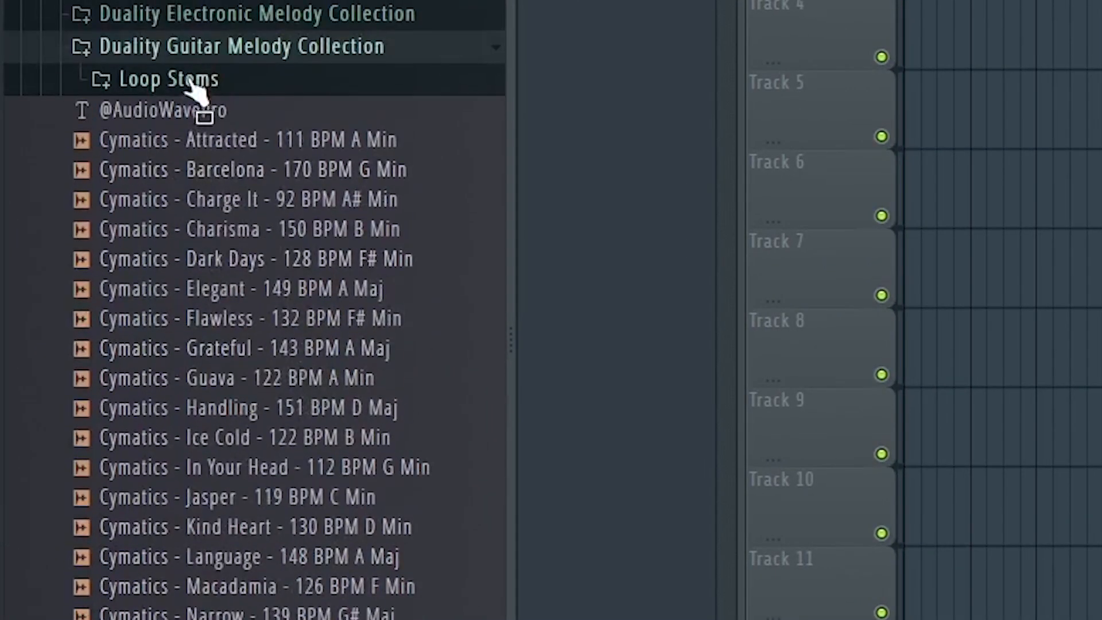
{"action": "left_click_drag", "start_coordinate": [445, 237], "coordinate": [752, 95]}
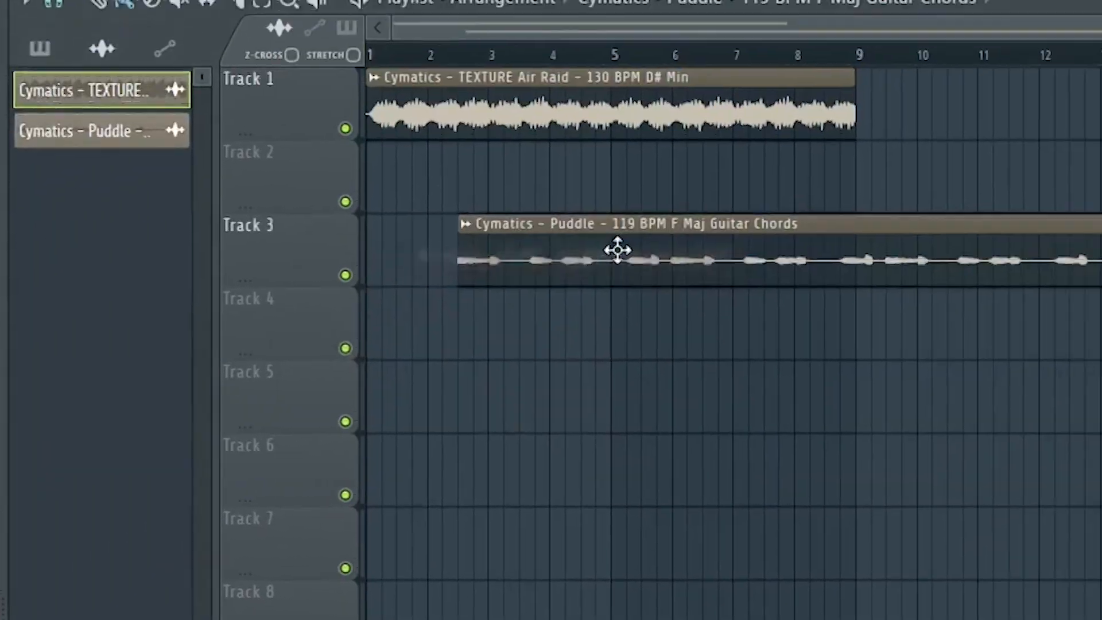
{"action": "left_click_drag", "start_coordinate": [618, 248], "coordinate": [402, 285]}
- Solo the guitar chords on Track 3 and play back the Puddle guitar stems
{"action": "right_click", "coordinate": [288, 307]}
{"action": "key", "text": "space"}
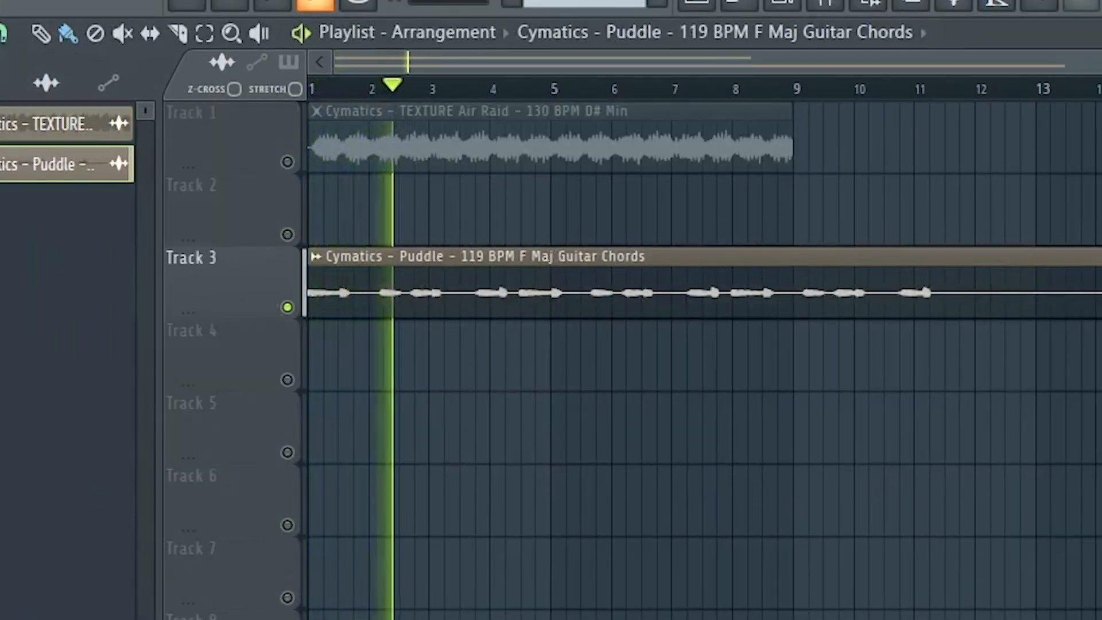
{"action": "key", "text": "space"}
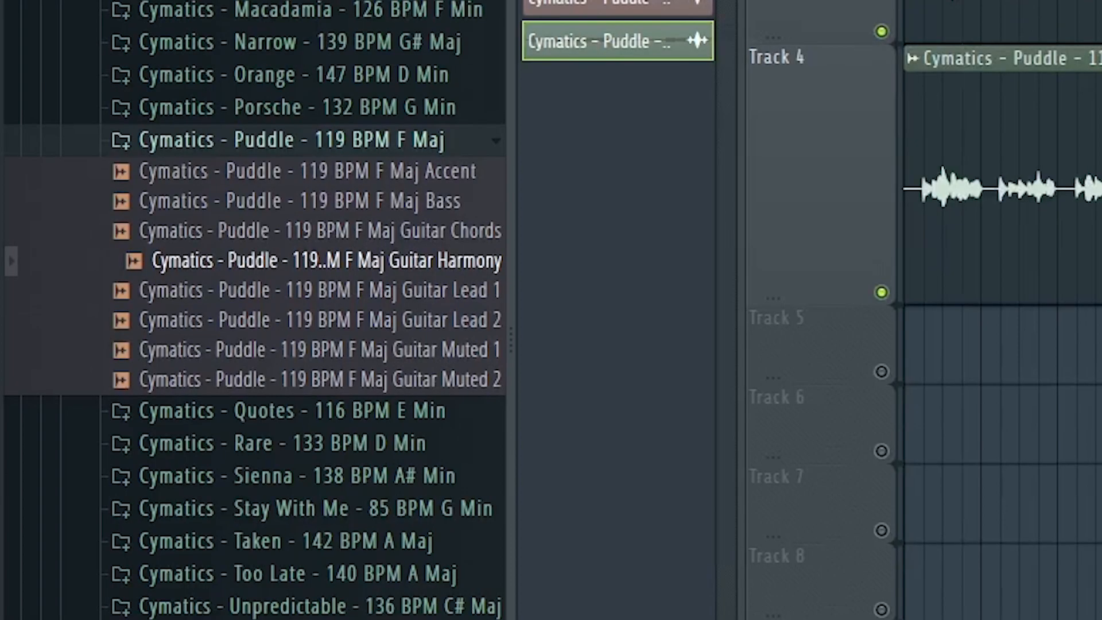
{"action": "key", "text": "space"}
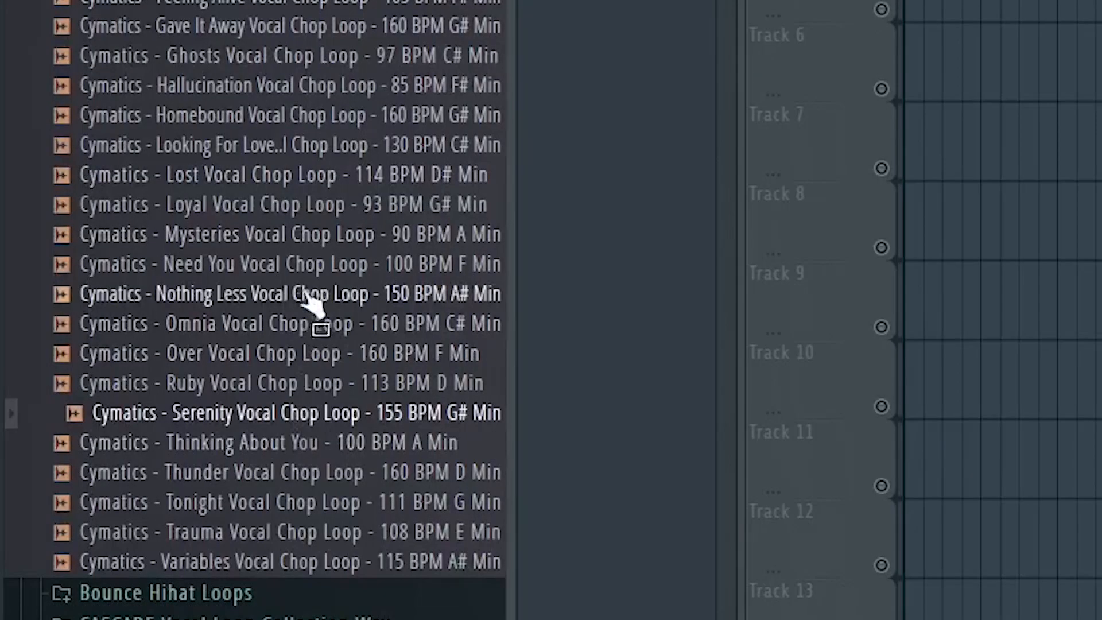
- Preview vocal chop loops such as Omnia, Nothing Less, Thunder and Tonight, and pick Thinking About You - 100 BPM A Min
{"action": "left_click", "coordinate": [293, 324]}
{"action": "left_click", "coordinate": [301, 293]}
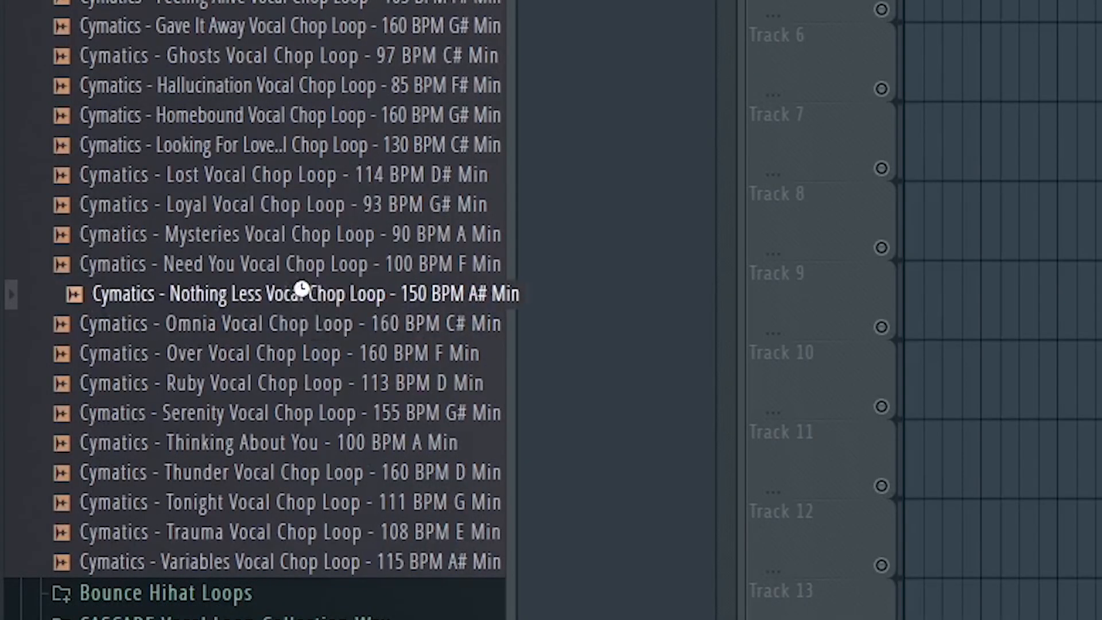
{"action": "scroll", "coordinate": [312, 235], "scroll_direction": "down", "scroll_amount": 2}
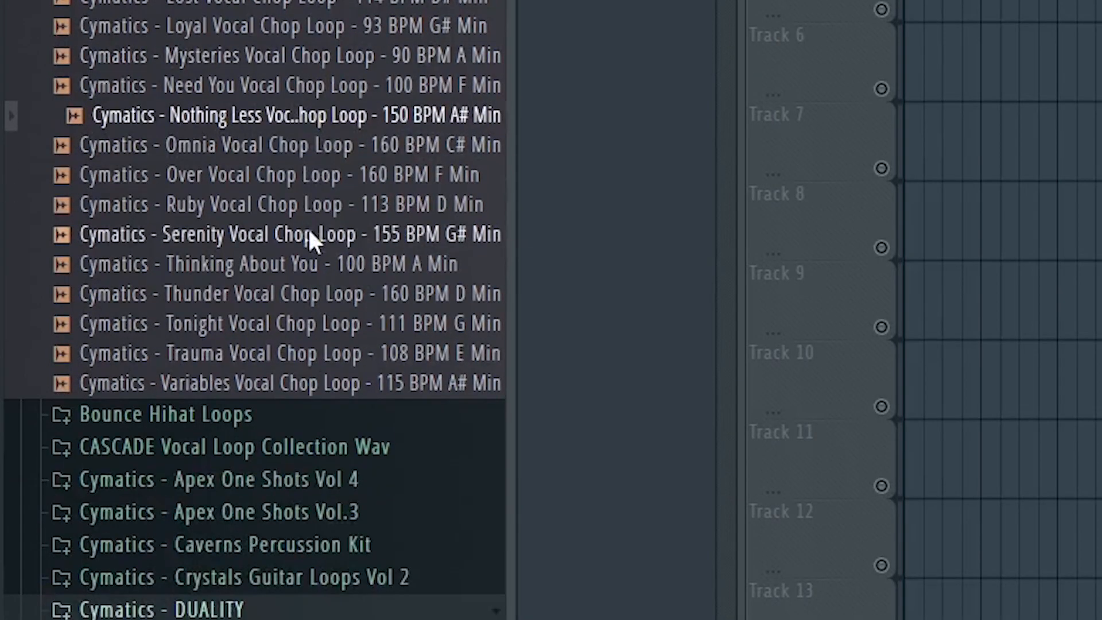
{"action": "left_click", "coordinate": [274, 297]}
{"action": "left_click", "coordinate": [282, 321]}
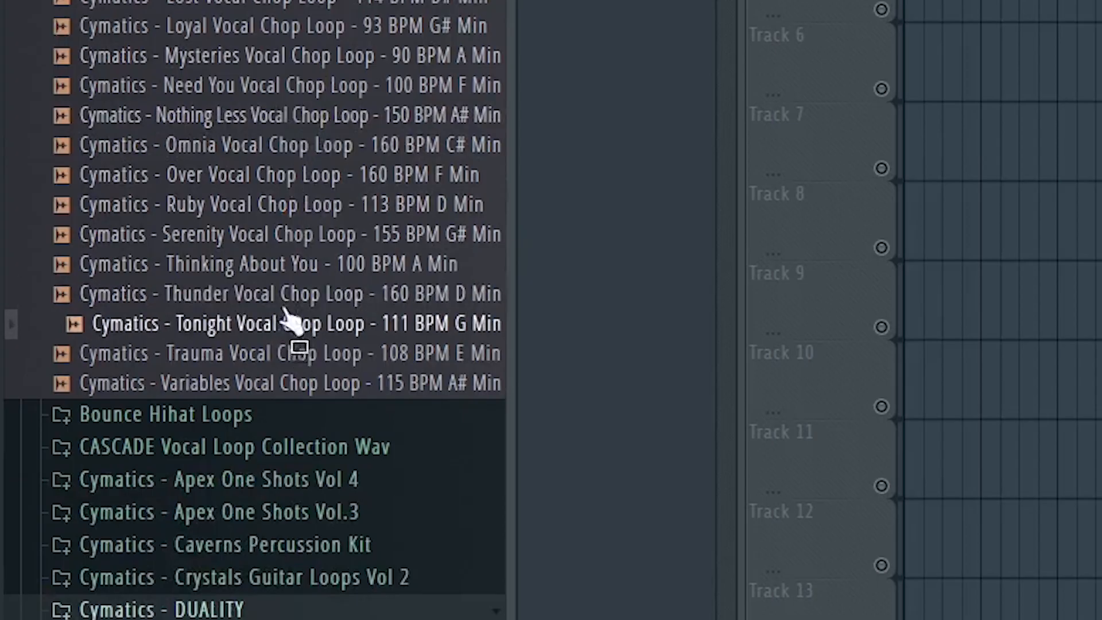
{"action": "left_click", "coordinate": [282, 269]}
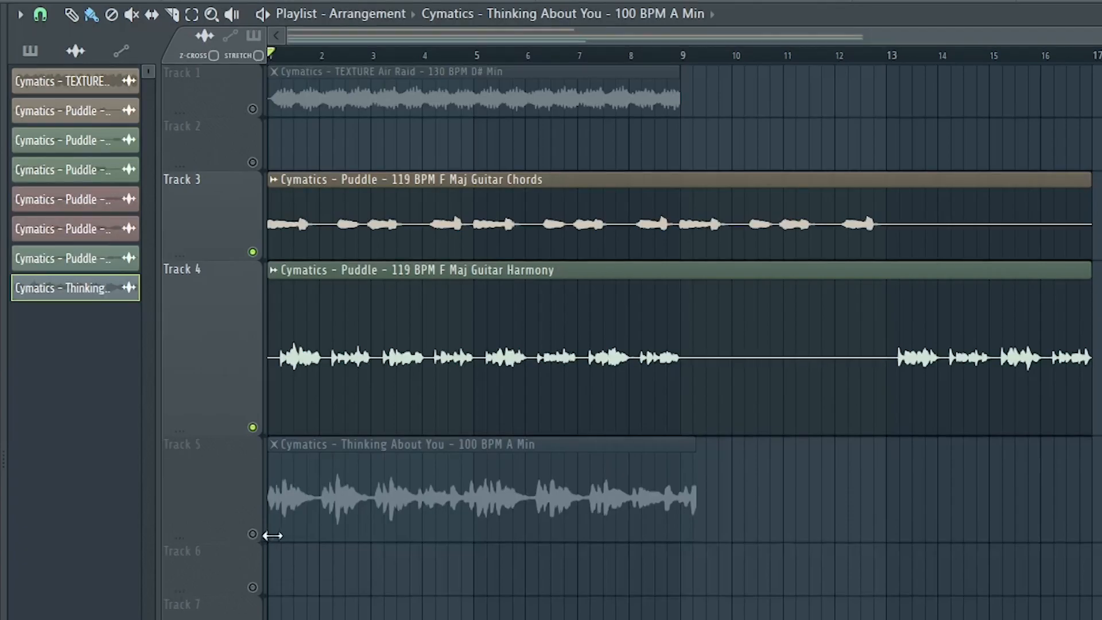
- Unmute the vocal on Track 5, move the Air Raid texture clip down to Track 2 and unmute that track
{"action": "left_click", "coordinate": [254, 535]}
{"action": "left_click_drag", "start_coordinate": [356, 109], "coordinate": [357, 154]}
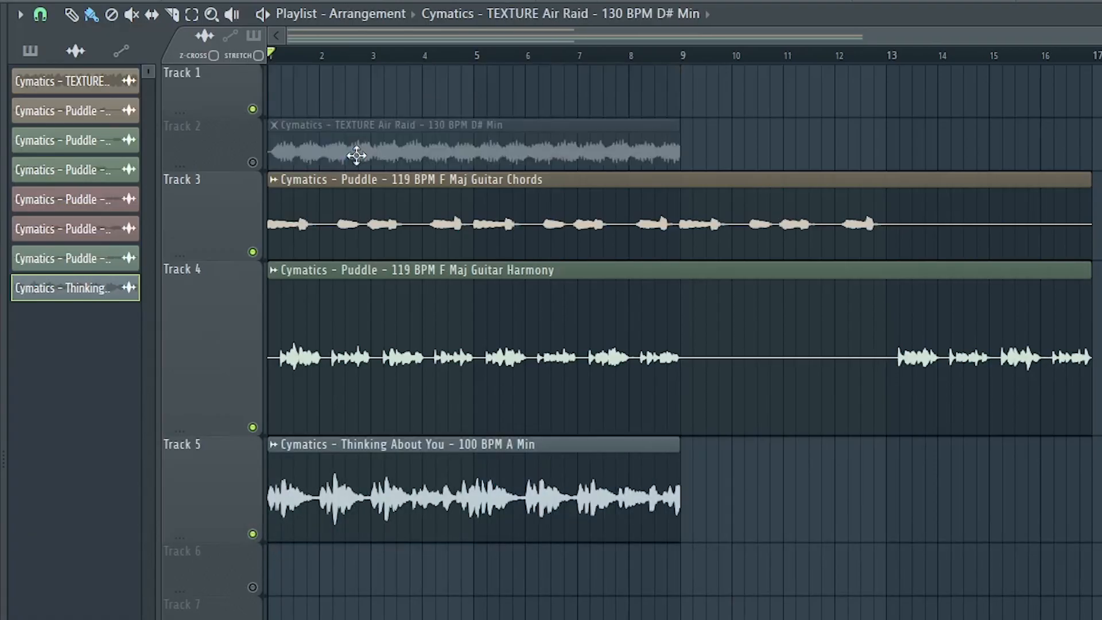
{"action": "left_click", "coordinate": [253, 162]}
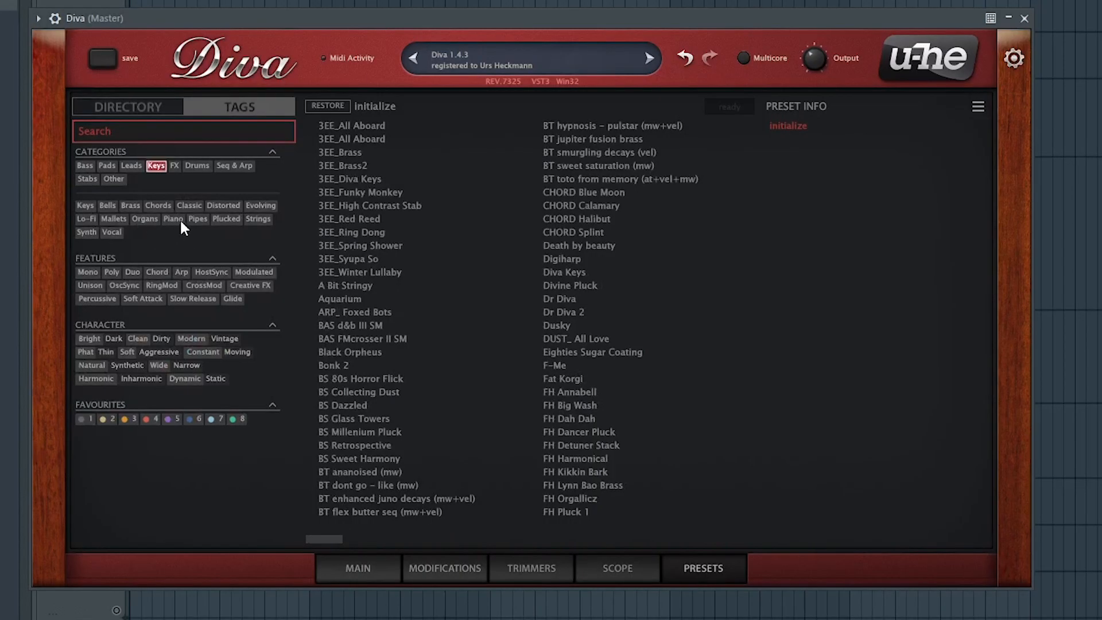
- Filter the Diva Keys presets to Piano and load the Dusky preset
{"action": "left_click", "coordinate": [173, 218]}
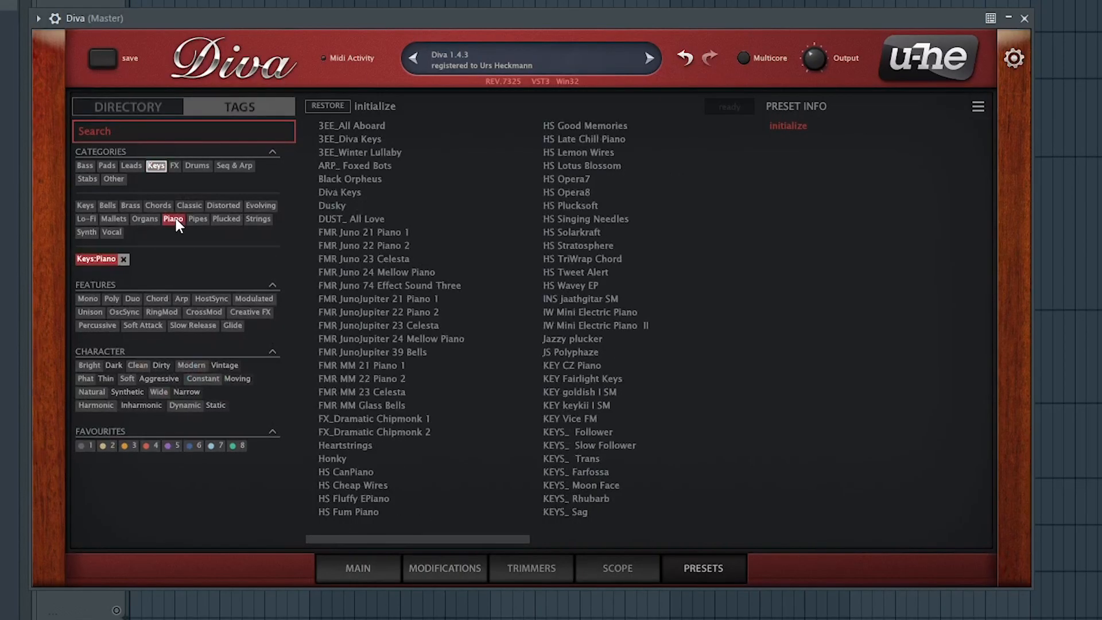
{"action": "left_click", "coordinate": [340, 204]}
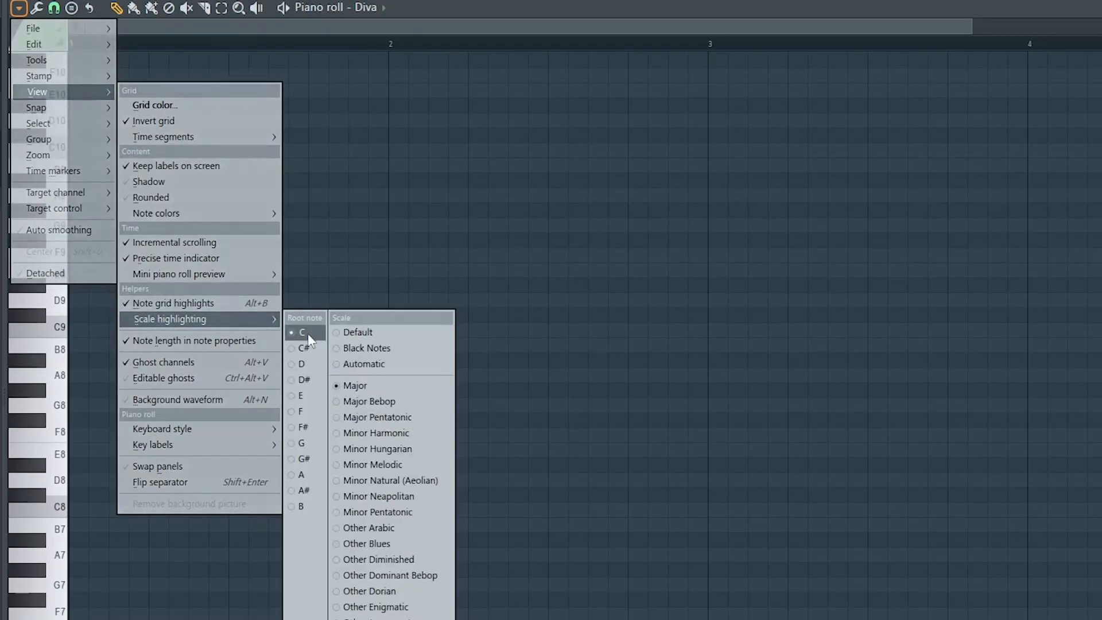
- Set the piano roll scale highlighting to root C and place one-bar notes F4, D4, A4 and C4 in bars 1 to 4
{"action": "left_click", "coordinate": [307, 333]}
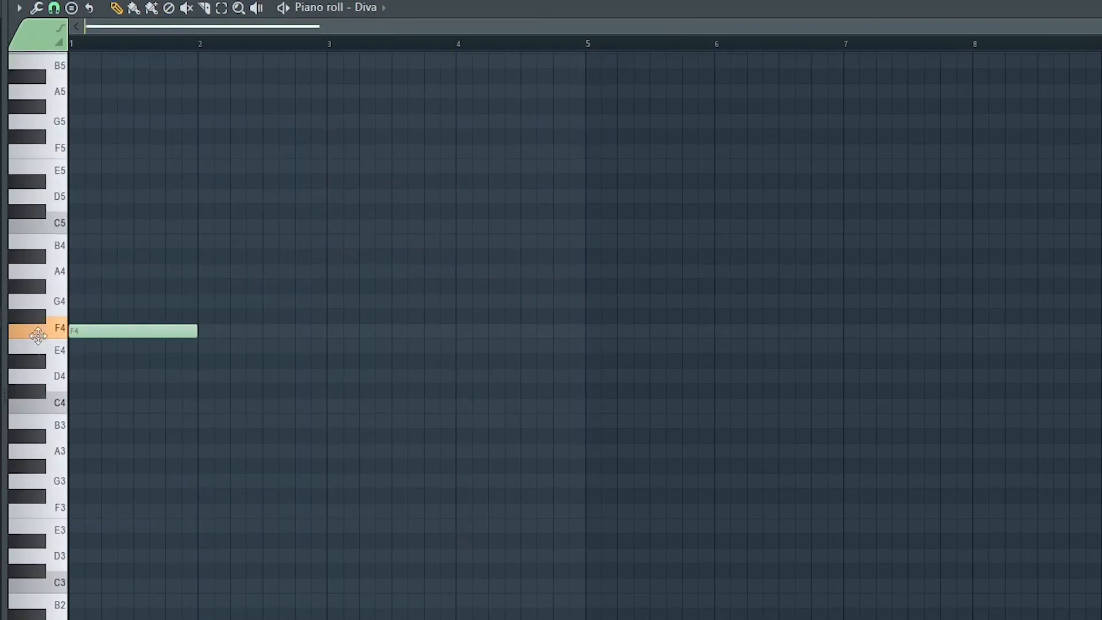
{"action": "left_click", "coordinate": [204, 377]}
{"action": "left_click", "coordinate": [328, 270]}
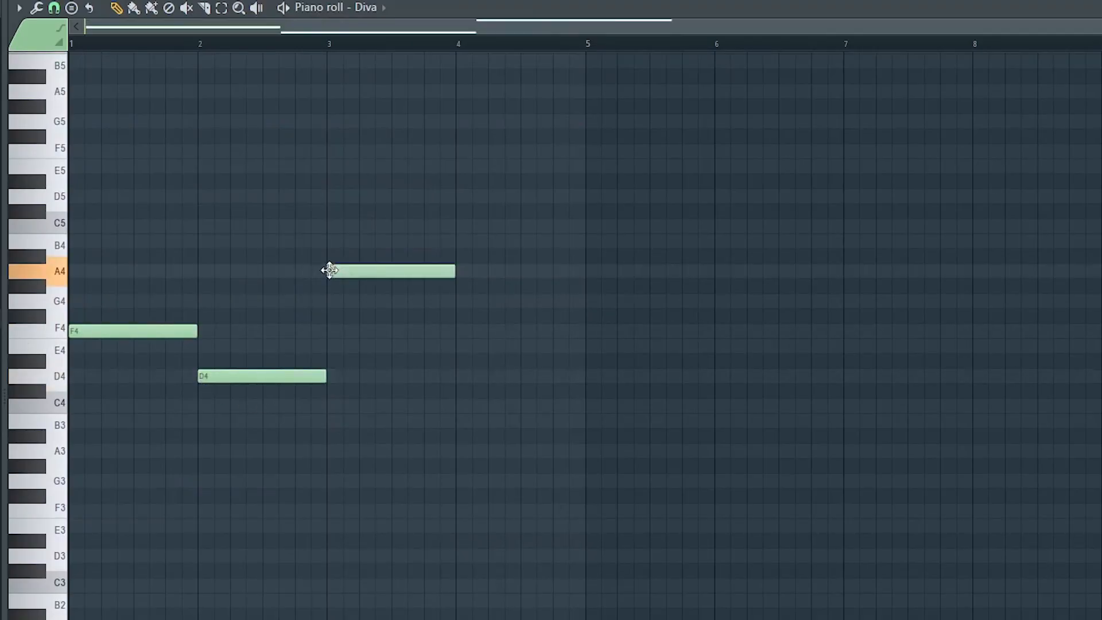
{"action": "left_click", "coordinate": [458, 406]}
{"action": "scroll", "coordinate": [378, 455], "scroll_direction": "up", "scroll_amount": 2}
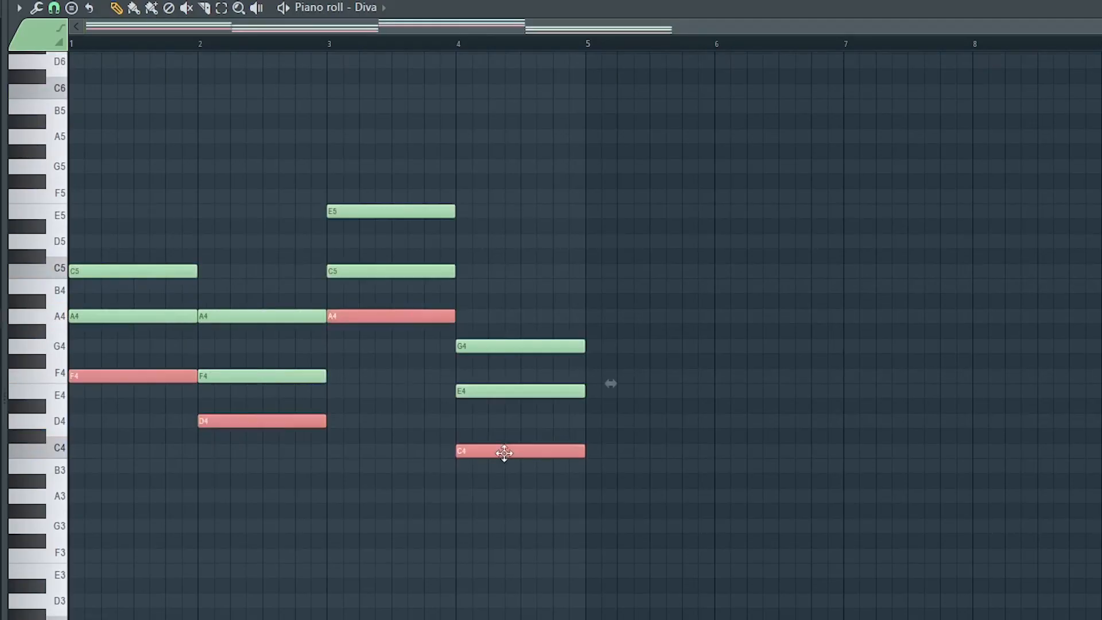
- Duplicate the root notes of the four chords and lower the copies to bass notes F3, D3, A2 and C3
{"action": "left_click_drag", "start_coordinate": [502, 451], "coordinate": [533, 465]}
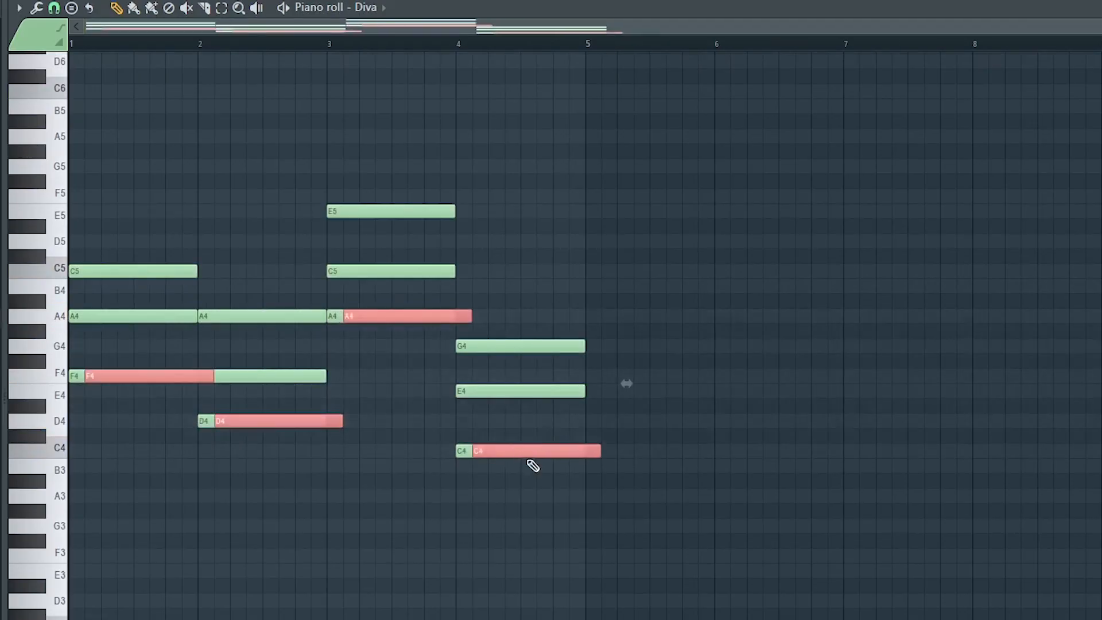
{"action": "key", "text": "ctrl+Down"}
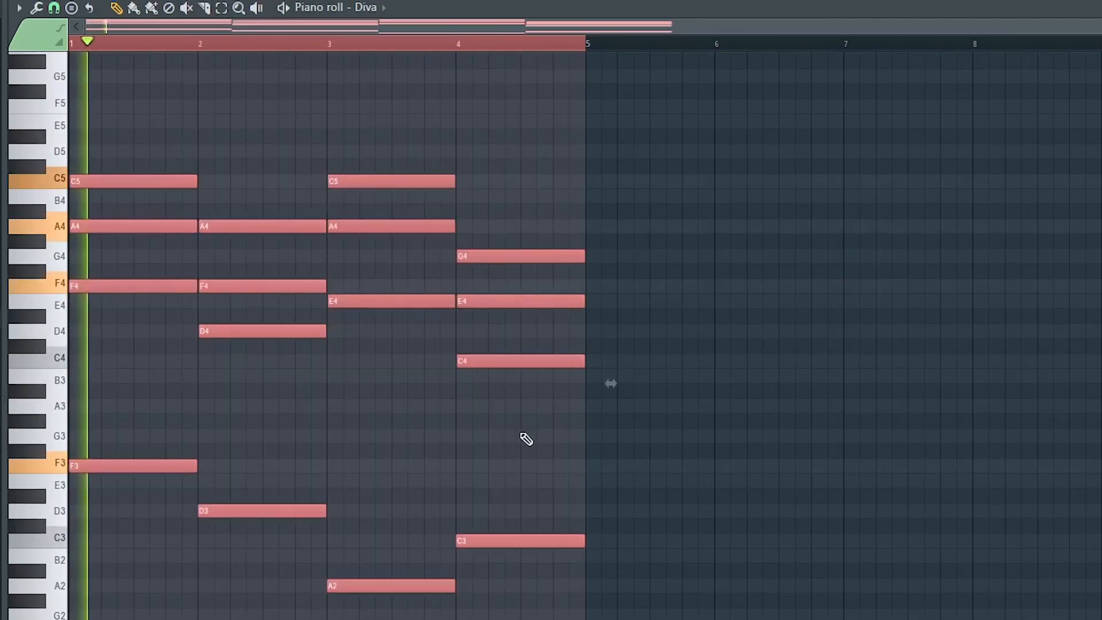
{"action": "right_click", "coordinate": [641, 436]}
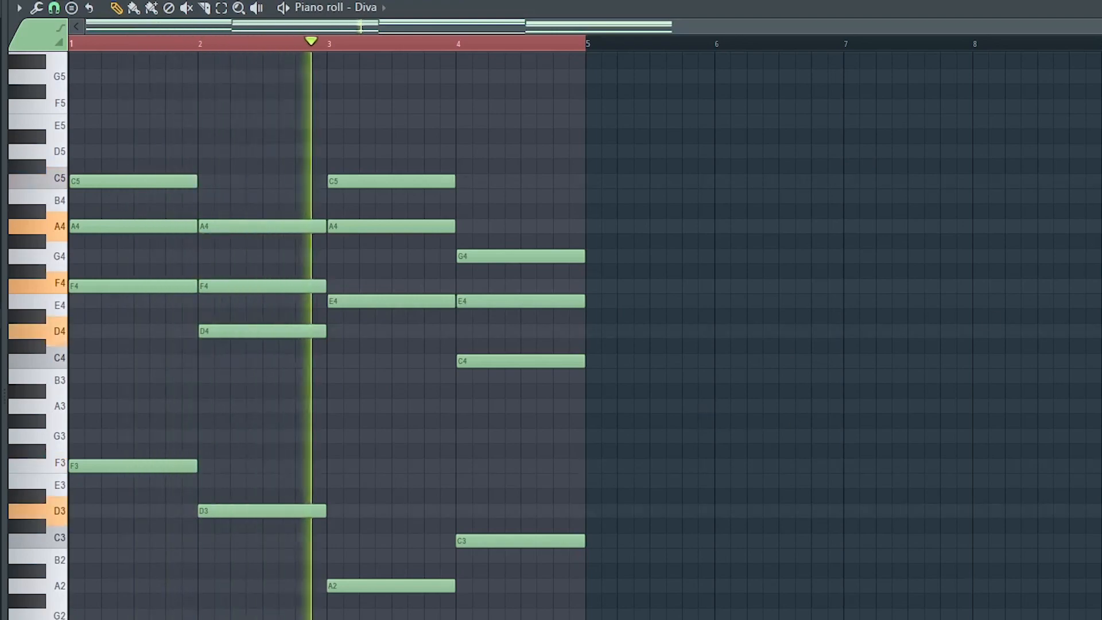
- Close the piano roll and Diva, and open the channel settings of the Thinking About You vocal clip on Track 5
{"action": "key", "text": "F7"}
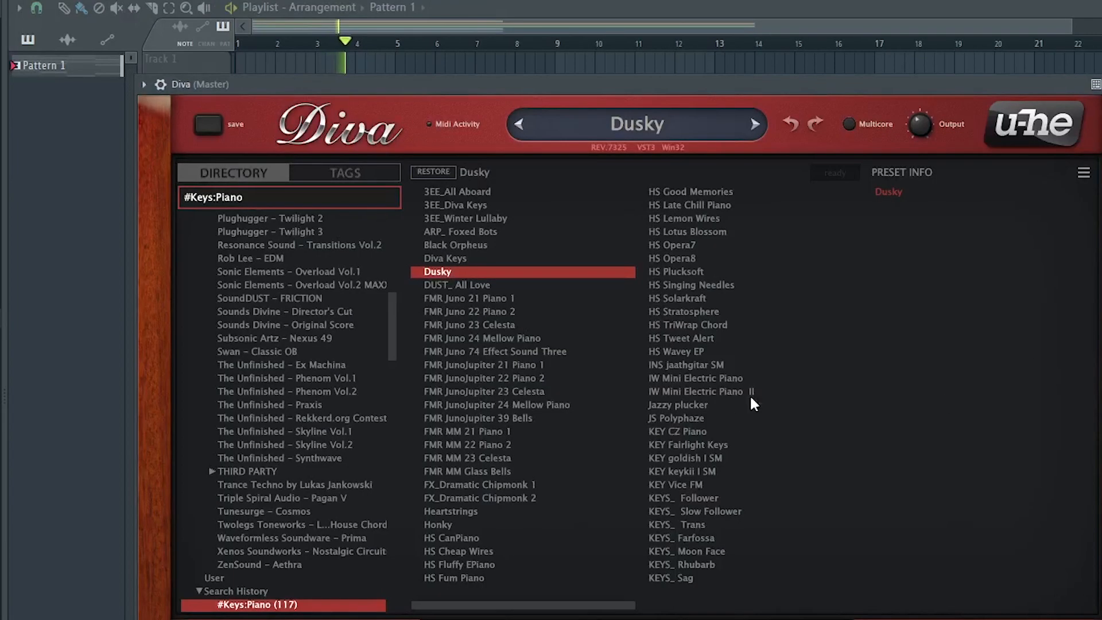
{"action": "left_click", "coordinate": [1101, 85]}
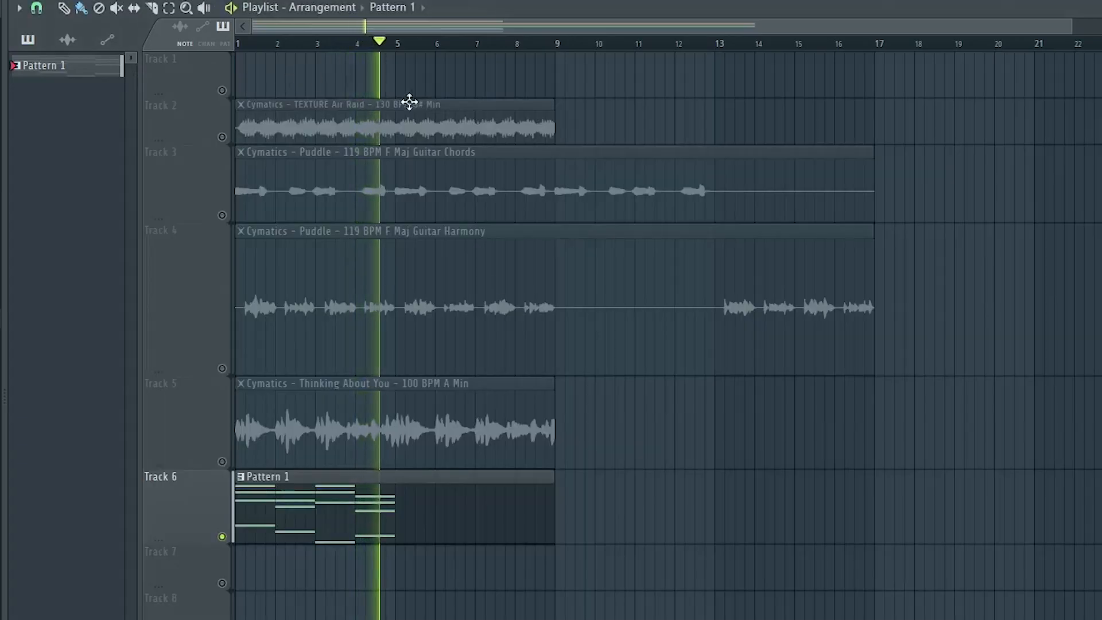
{"action": "key", "text": "F6"}
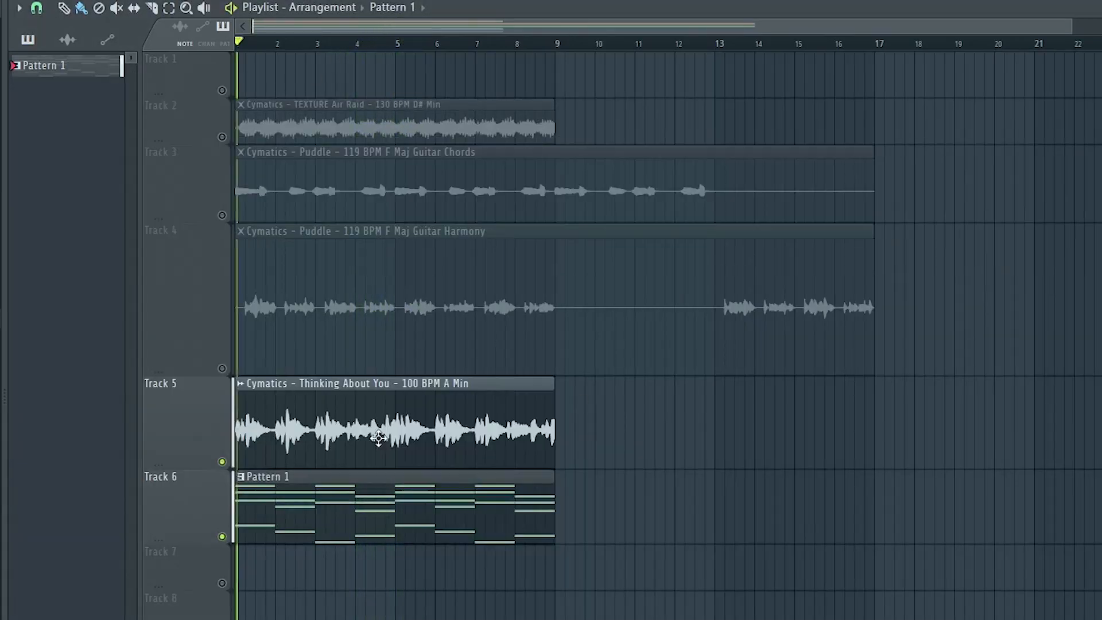
{"action": "double_click", "coordinate": [379, 438]}
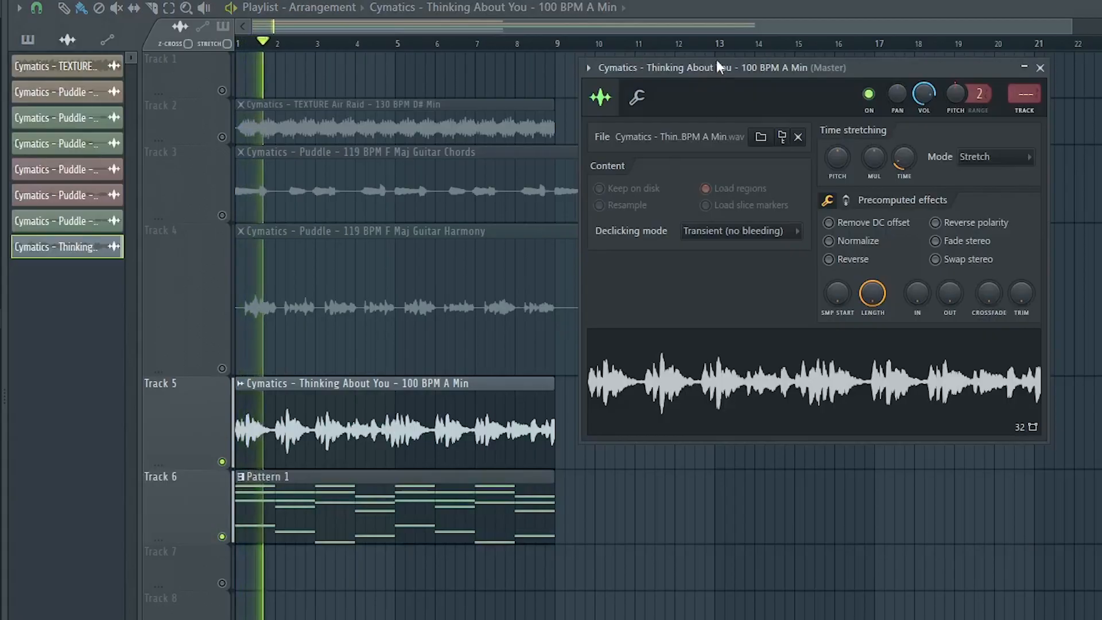
{"action": "left_click_drag", "start_coordinate": [716, 67], "coordinate": [463, 141]}
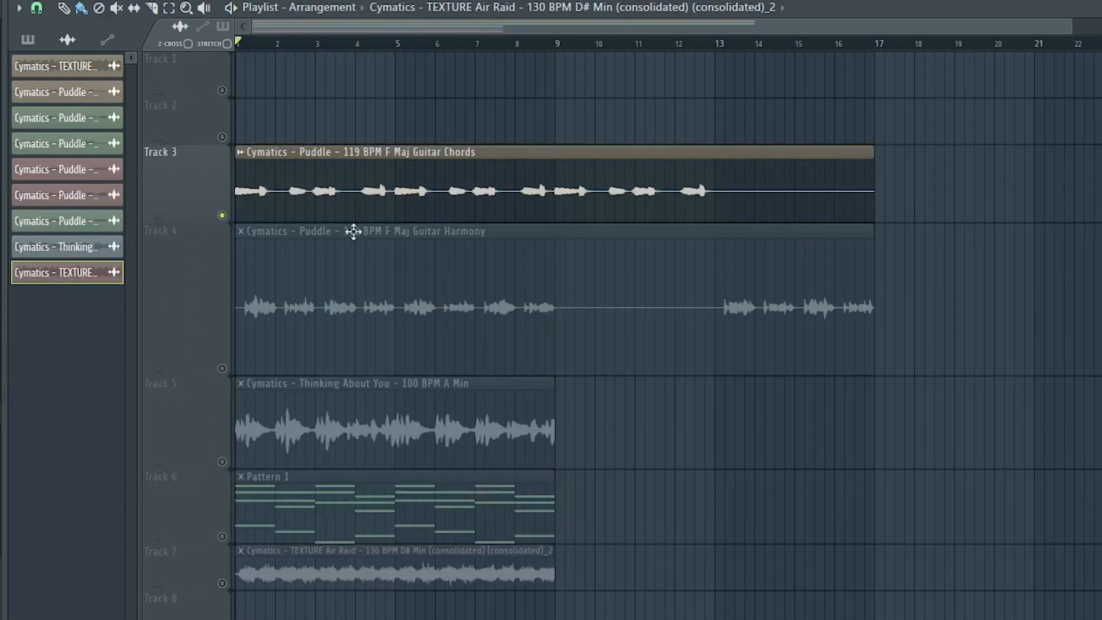
- Slice the Puddle Guitar Chords clip on Track 3 at about the fourth beat of bar 1
{"action": "scroll", "coordinate": [253, 50], "scroll_direction": "up", "scroll_amount": 5}
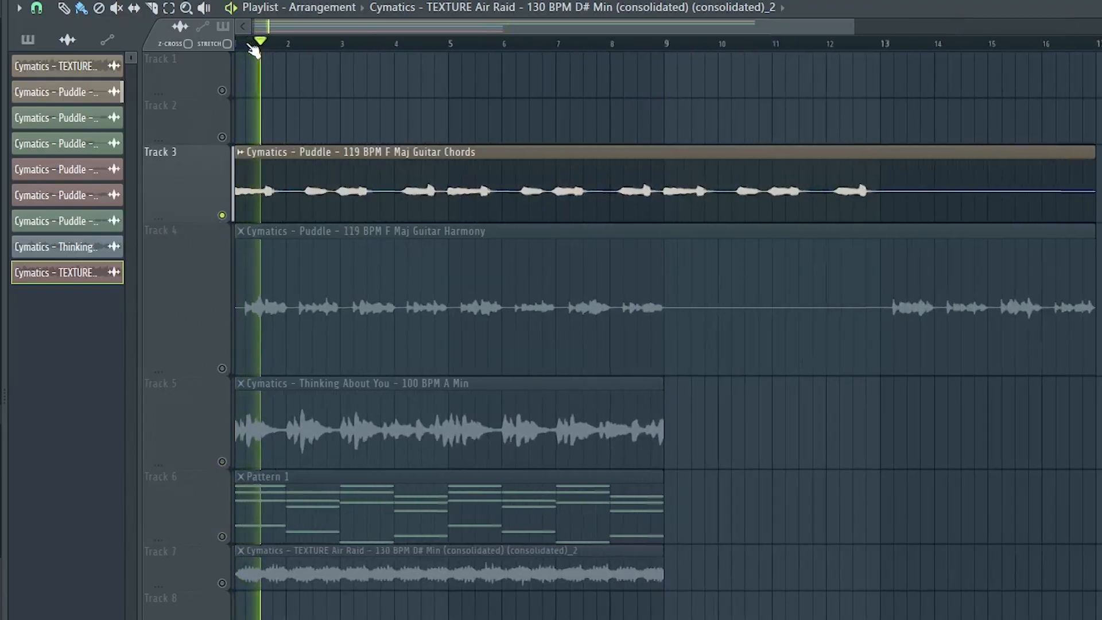
{"action": "left_click", "coordinate": [357, 165]}
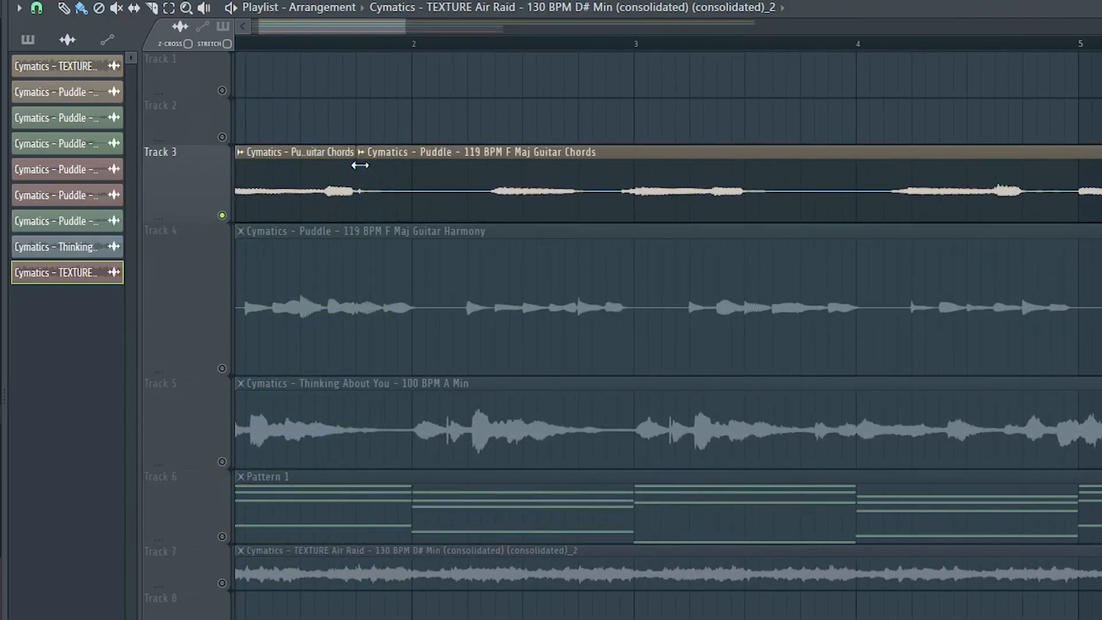
{"action": "right_click", "coordinate": [333, 179]}
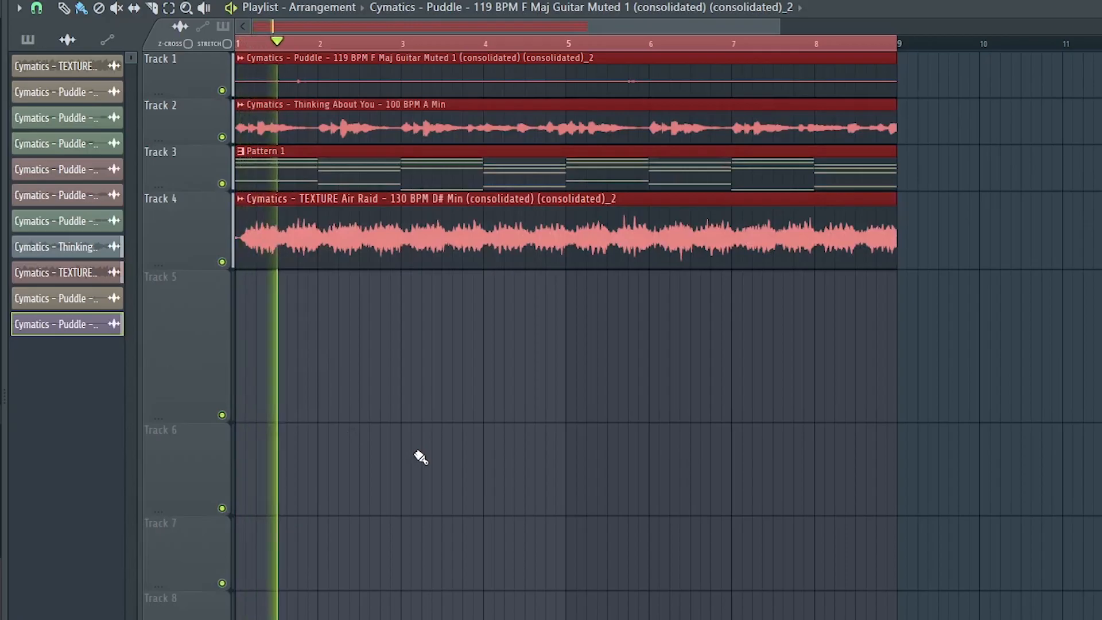
- Play the loop from the start and route the Thinking About You vocal on Track 2 to mixer track 2
{"action": "key", "text": "space"}
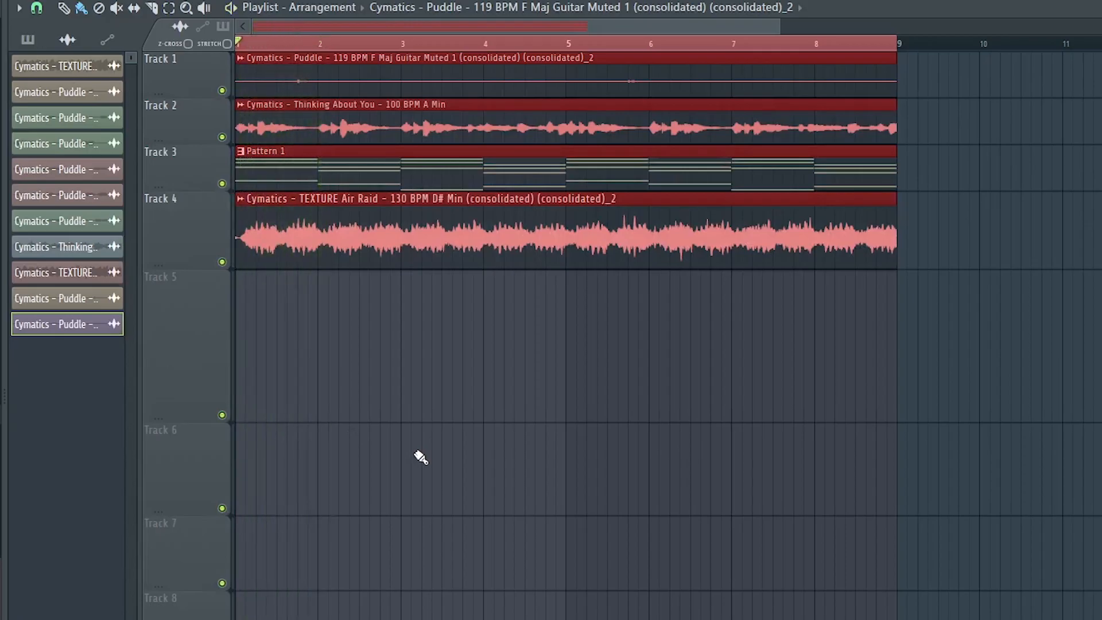
{"action": "key", "text": "space"}
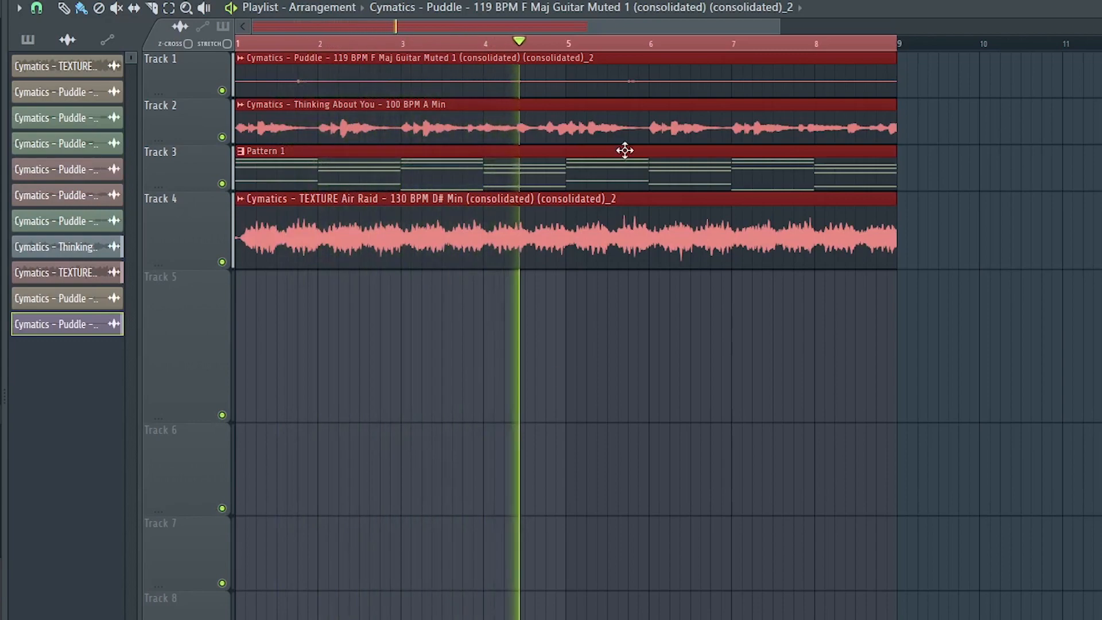
{"action": "double_click", "coordinate": [639, 125]}
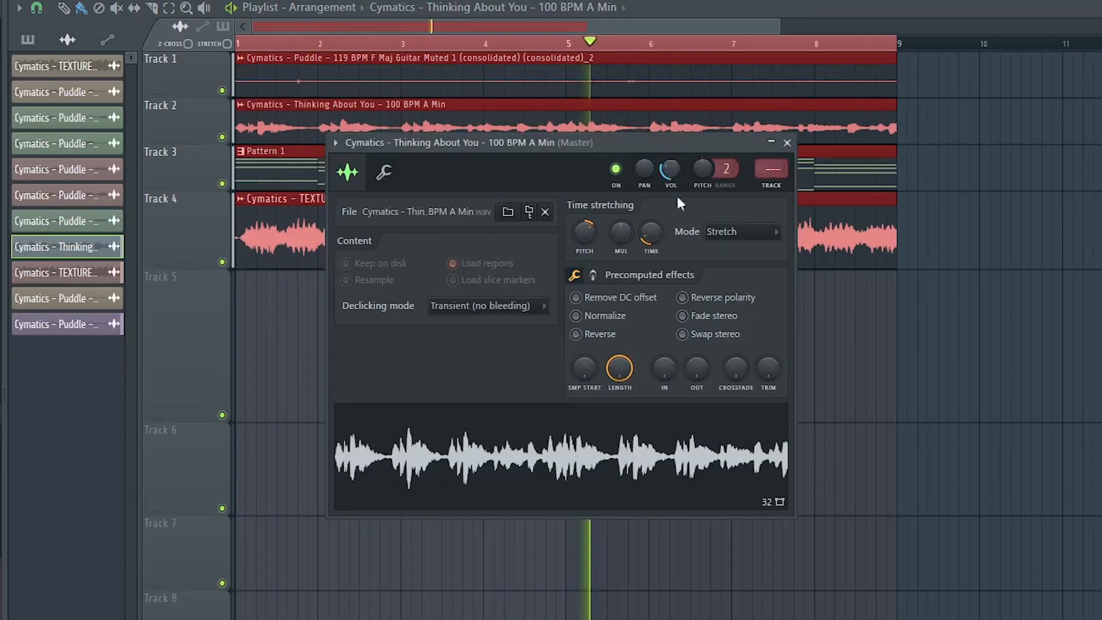
{"action": "left_click", "coordinate": [775, 189]}
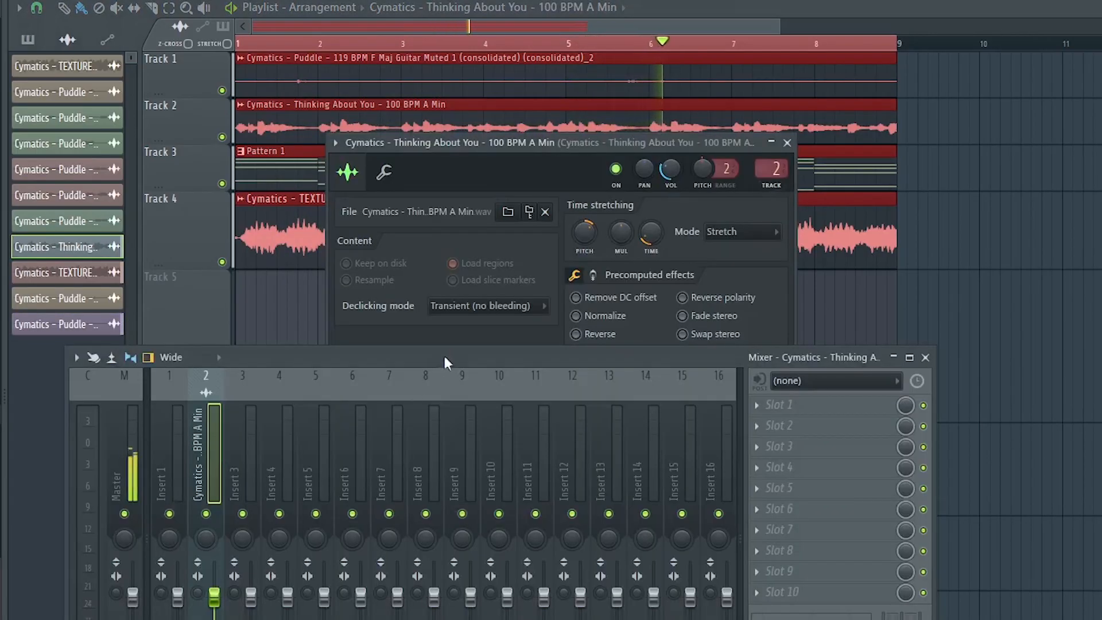
{"action": "left_click_drag", "start_coordinate": [444, 357], "coordinate": [477, 235]}
- Add Fruity Parametric EQ 2 to the vocal's mixer track, adjust one of its bands and close the EQ and channel settings
{"action": "left_click", "coordinate": [905, 266]}
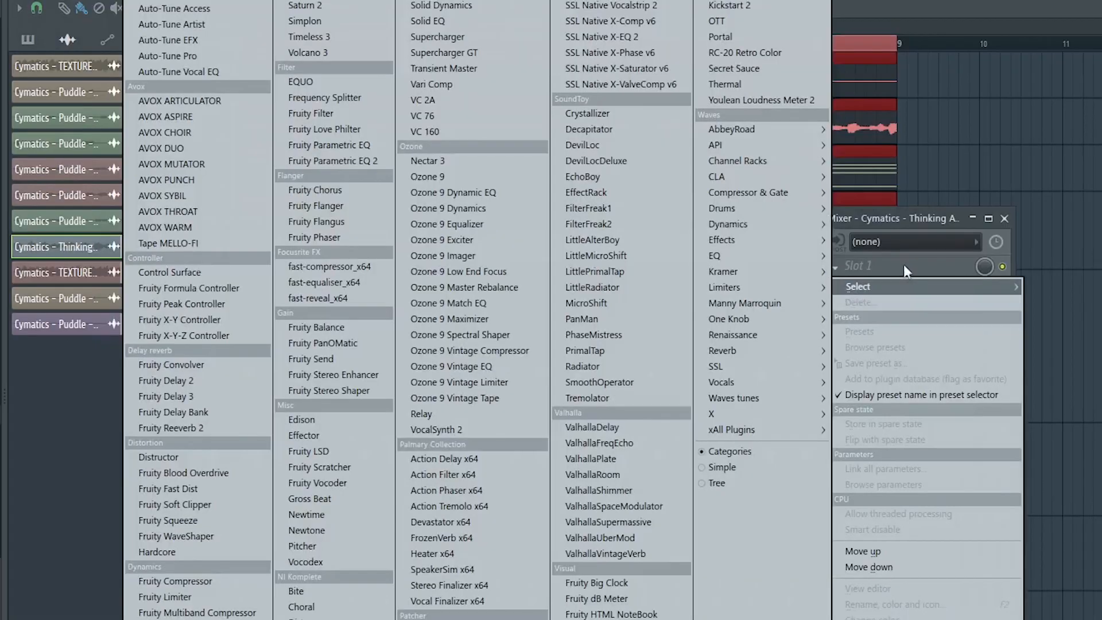
{"action": "left_click", "coordinate": [361, 161]}
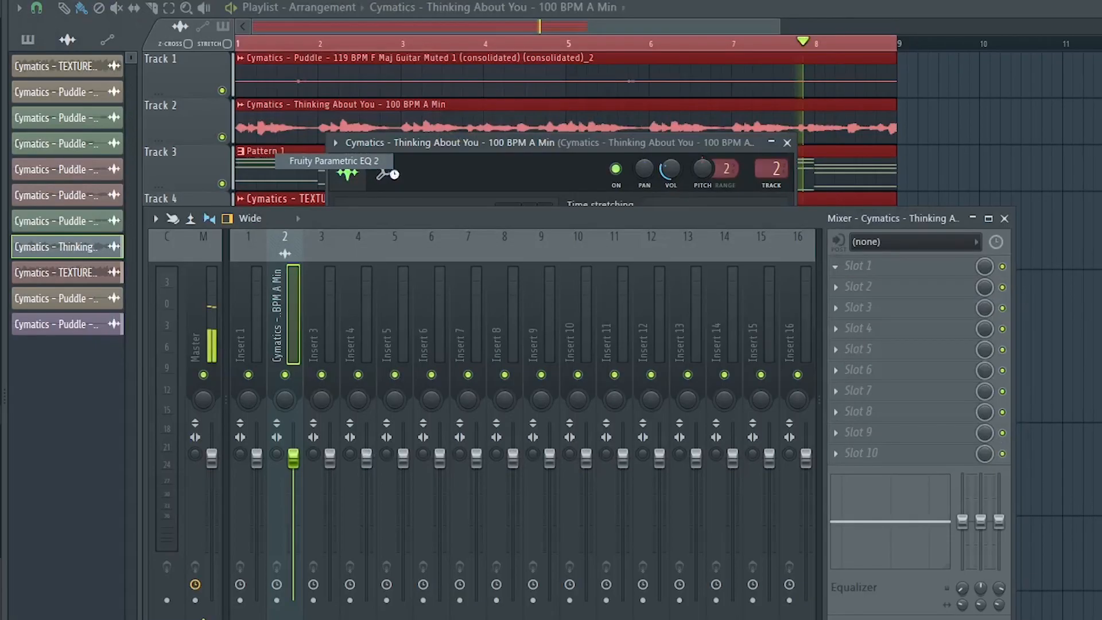
{"action": "left_click", "coordinate": [1004, 220]}
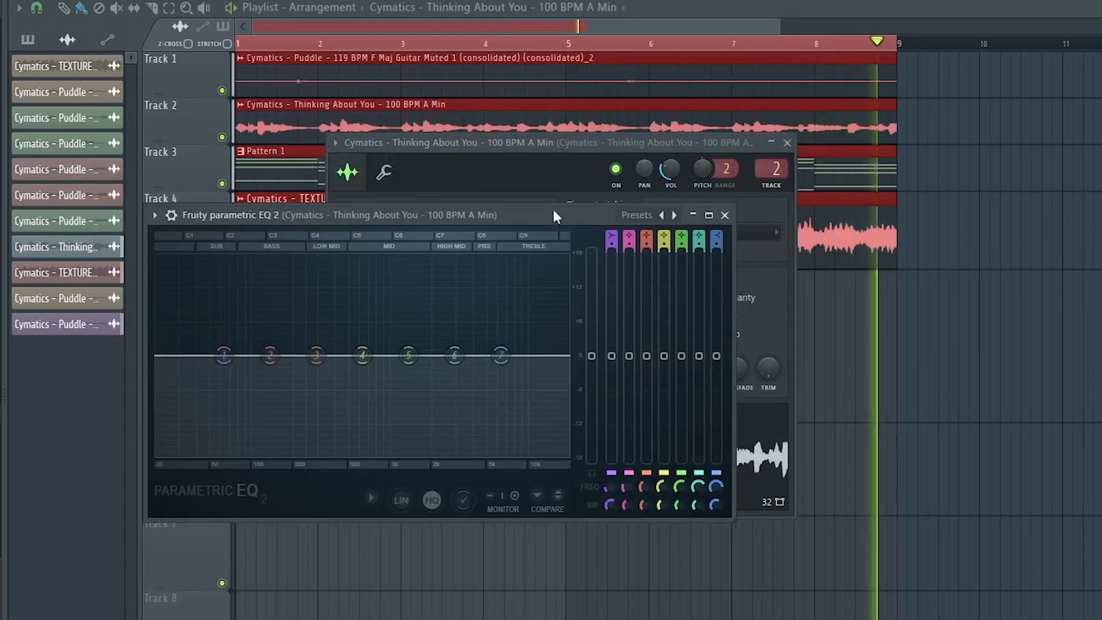
{"action": "left_click_drag", "start_coordinate": [555, 214], "coordinate": [654, 167]}
{"action": "mouse_move", "coordinate": [424, 312]}
{"action": "left_mouse_down"}
{"action": "mouse_move", "coordinate": [467, 320]}
{"action": "mouse_move", "coordinate": [430, 320]}
{"action": "mouse_move", "coordinate": [434, 312]}
{"action": "left_mouse_up"}
{"action": "left_click", "coordinate": [822, 171]}
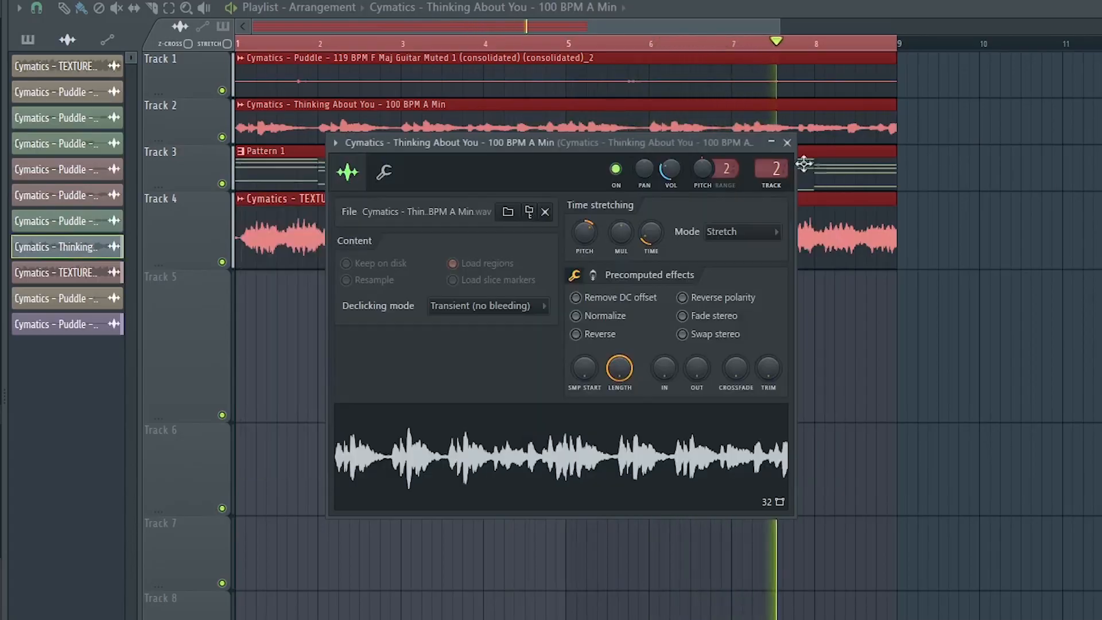
{"action": "left_click", "coordinate": [787, 143]}
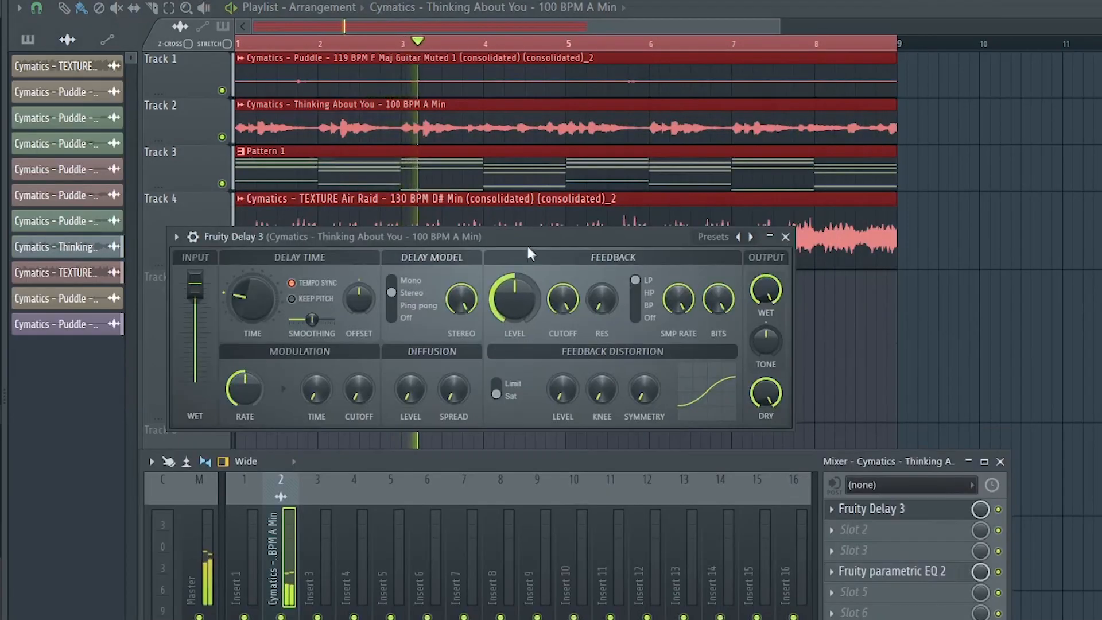
- Lower the wet output of Fruity Delay 3 and add Fruity Reeverb 2 on the vocal's mixer track
{"action": "left_click_drag", "start_coordinate": [525, 243], "coordinate": [628, 176]}
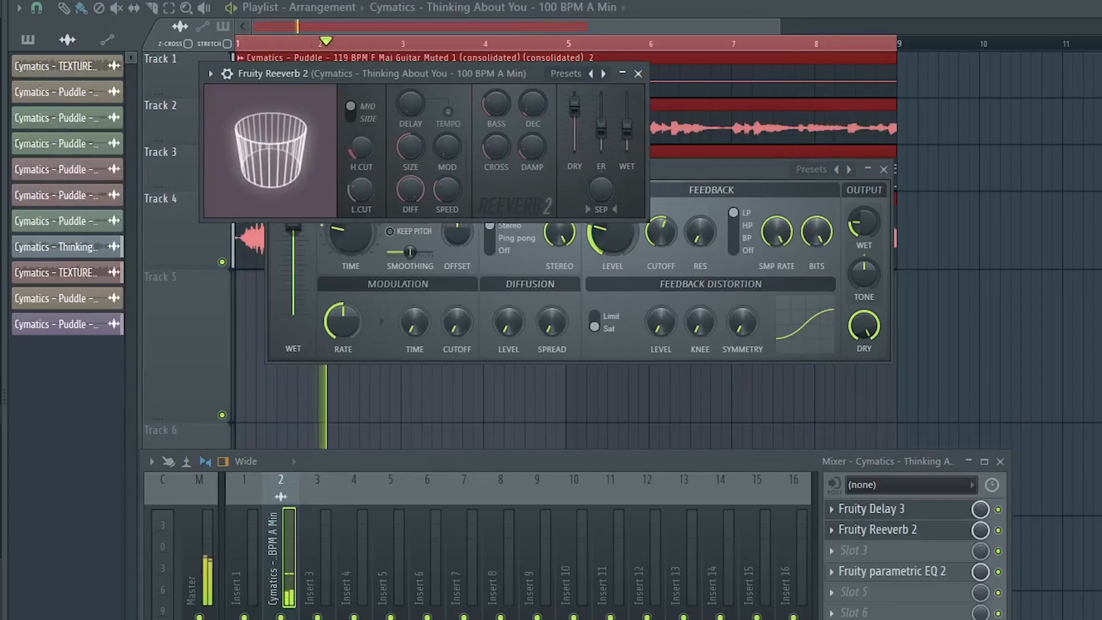
{"action": "left_click", "coordinate": [638, 74]}
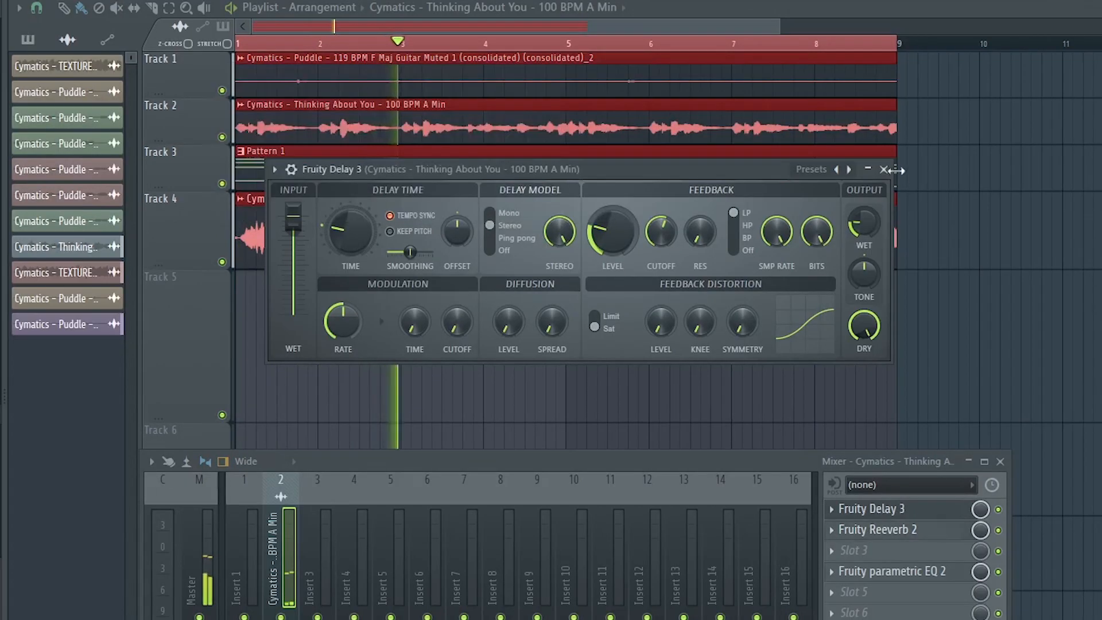
{"action": "left_click", "coordinate": [882, 170]}
- Place the Artist Drum Loop - 98 BPM (Afrobeats) on Track 5 across bars 1 to 8 and close its channel settings
{"action": "left_click_drag", "start_coordinate": [645, 450], "coordinate": [642, 276]}
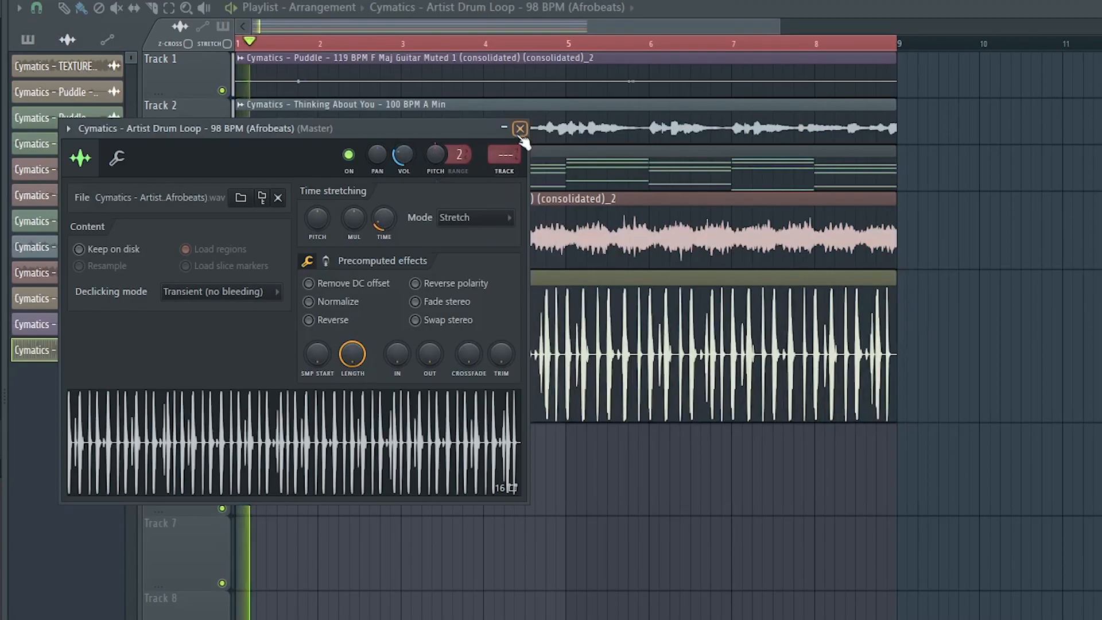
{"action": "left_click", "coordinate": [518, 123]}
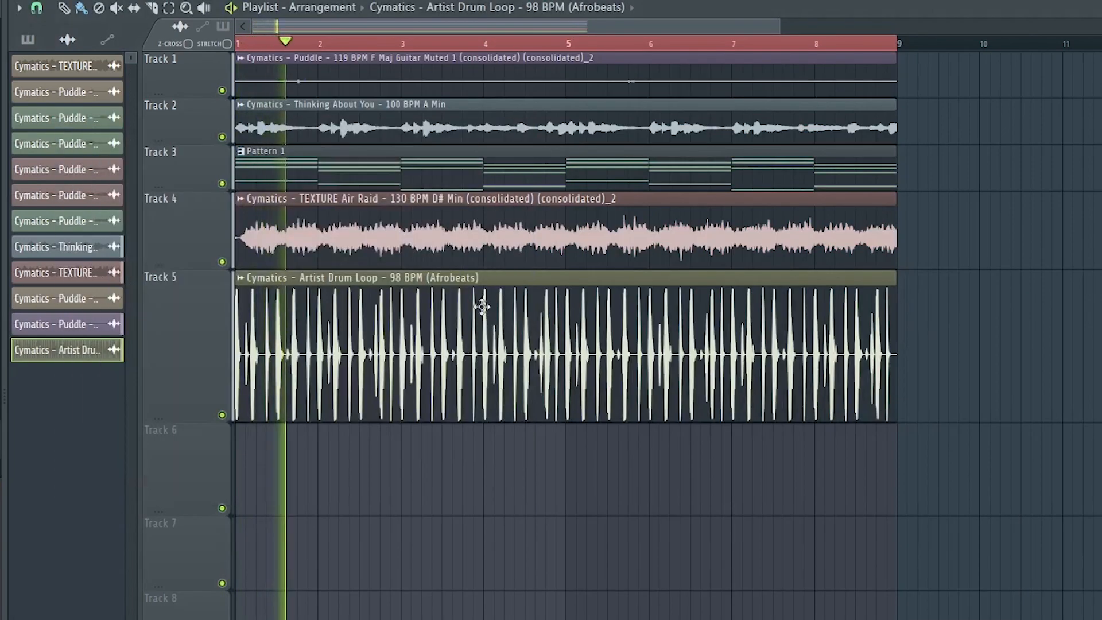
{"action": "scroll", "coordinate": [298, 43], "scroll_direction": "up", "scroll_amount": 1}
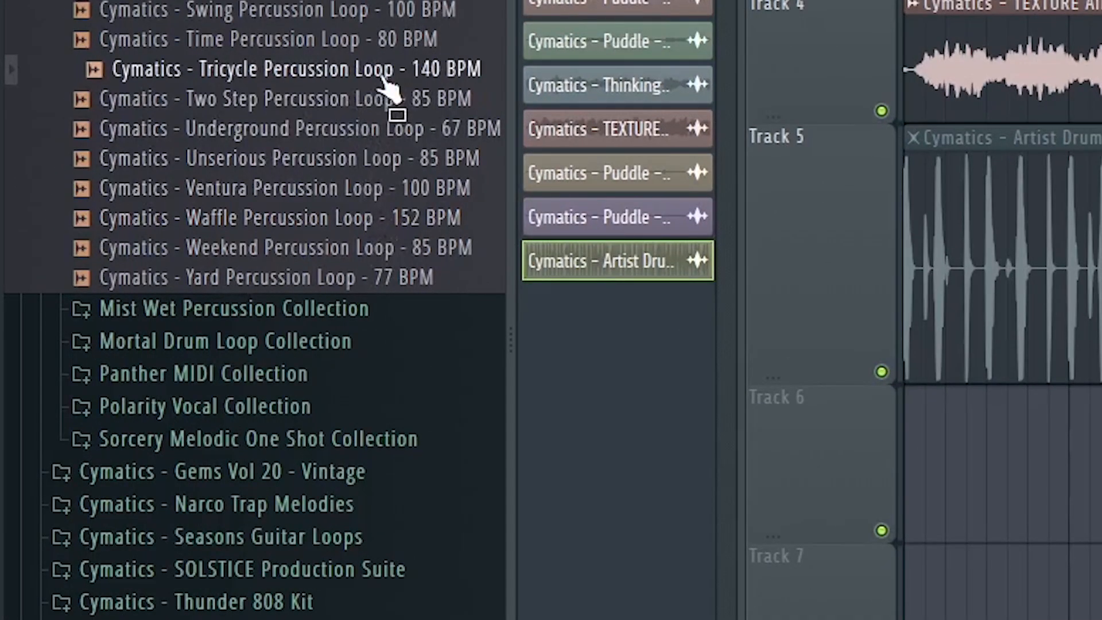
- Audition loops in the Meteor Percussion Loop Collection and place Swing Percussion Loop - 100 BPM on Track 6
{"action": "scroll", "coordinate": [390, 114], "scroll_direction": "up", "scroll_amount": 20}
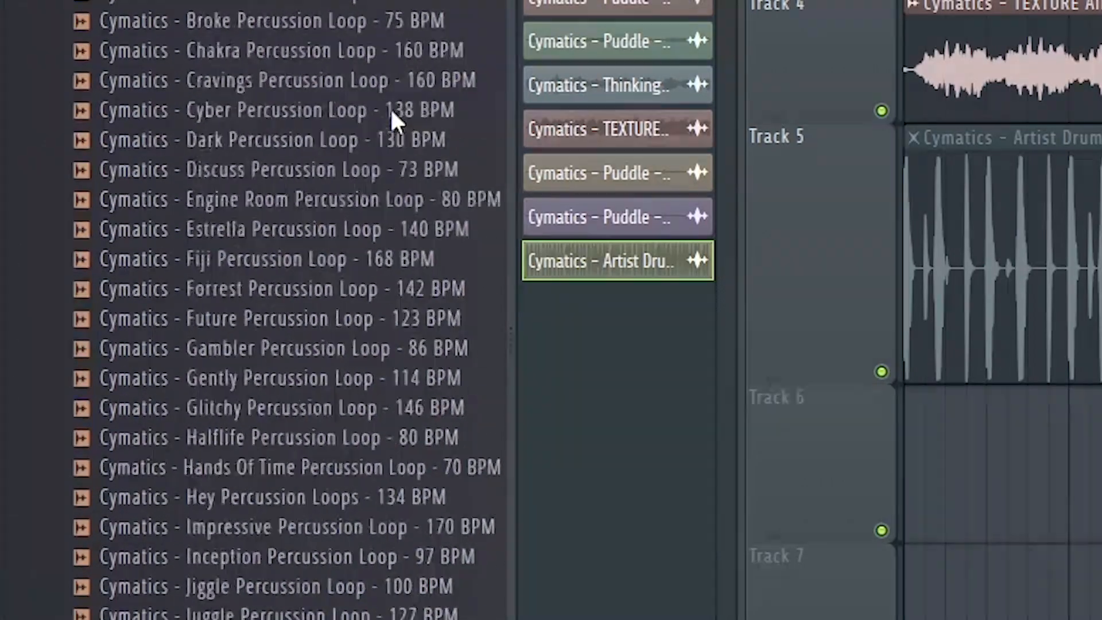
{"action": "left_click", "coordinate": [336, 313]}
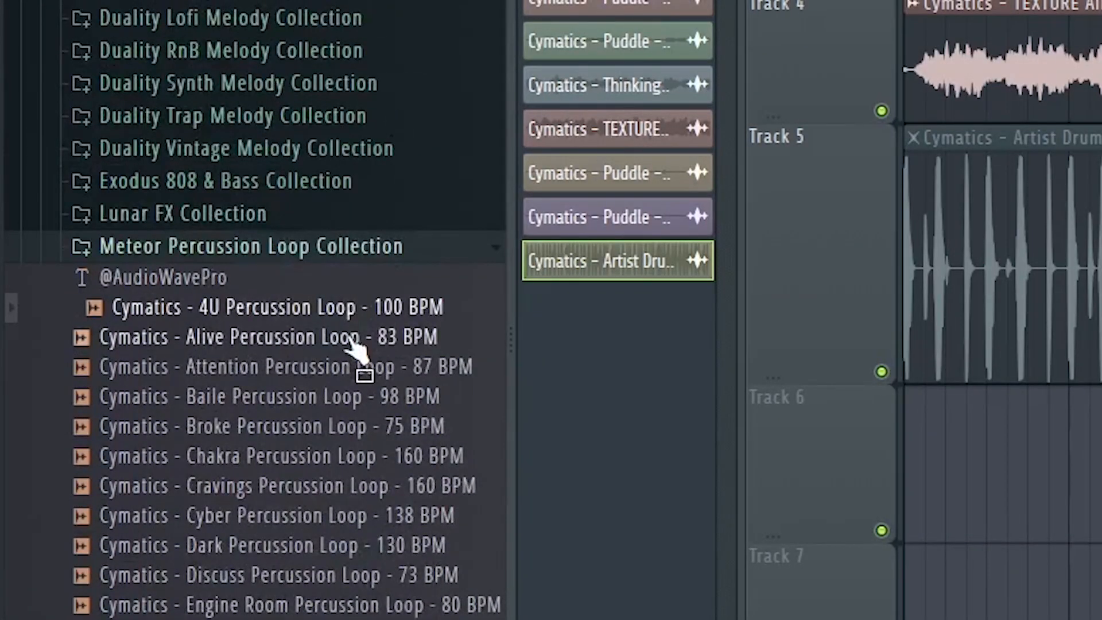
{"action": "scroll", "coordinate": [304, 454], "scroll_direction": "down", "scroll_amount": 10}
{"action": "left_click", "coordinate": [251, 545]}
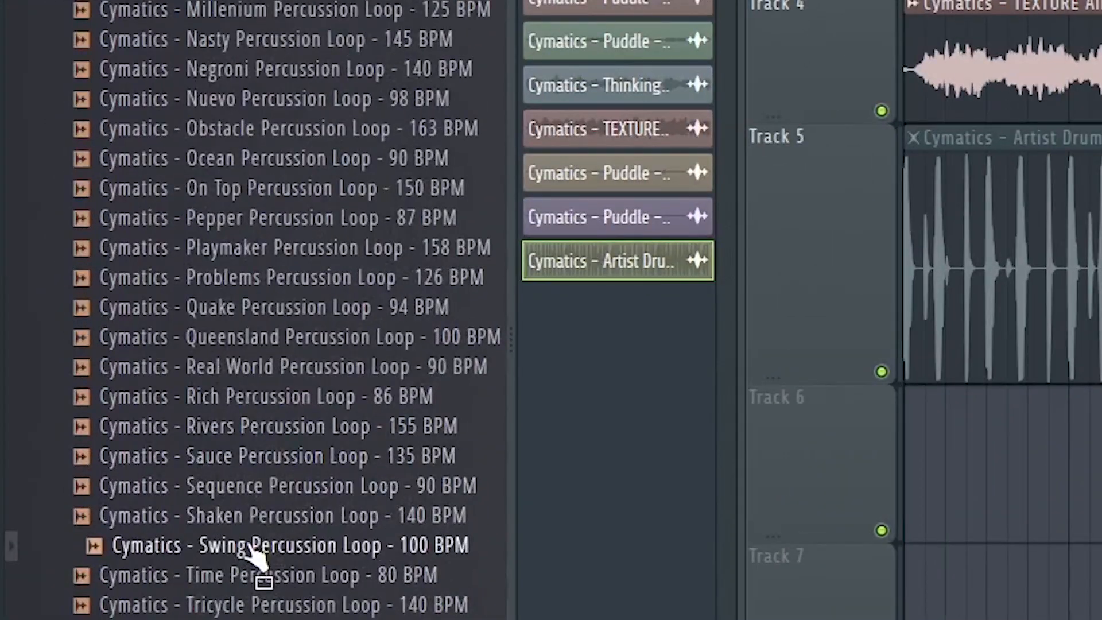
{"action": "left_click_drag", "start_coordinate": [287, 576], "coordinate": [918, 436]}
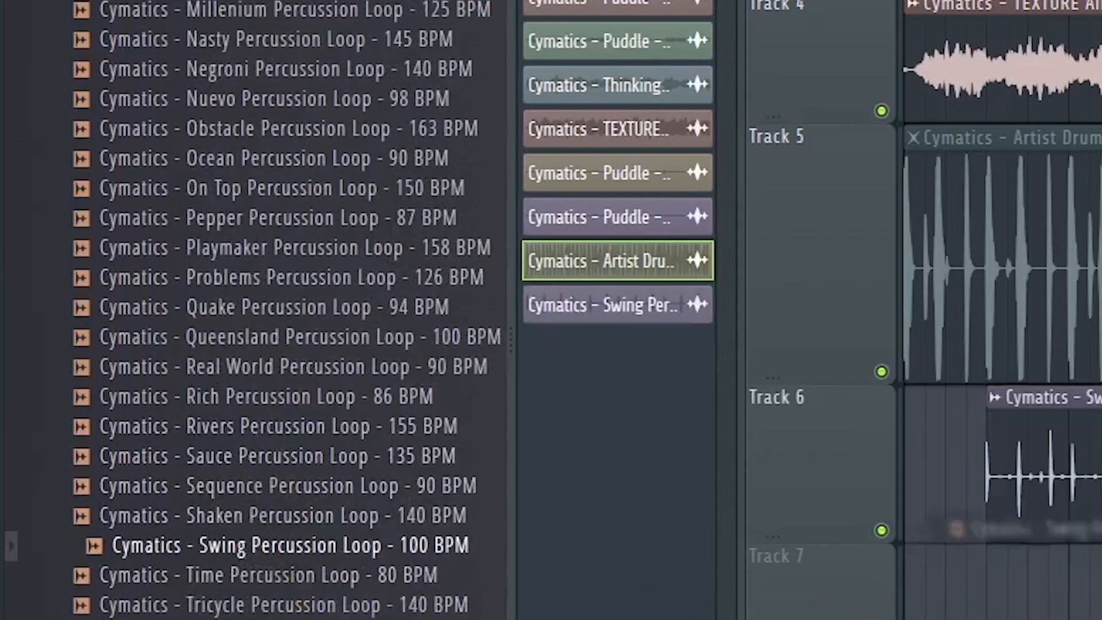
{"action": "left_click", "coordinate": [1056, 102]}
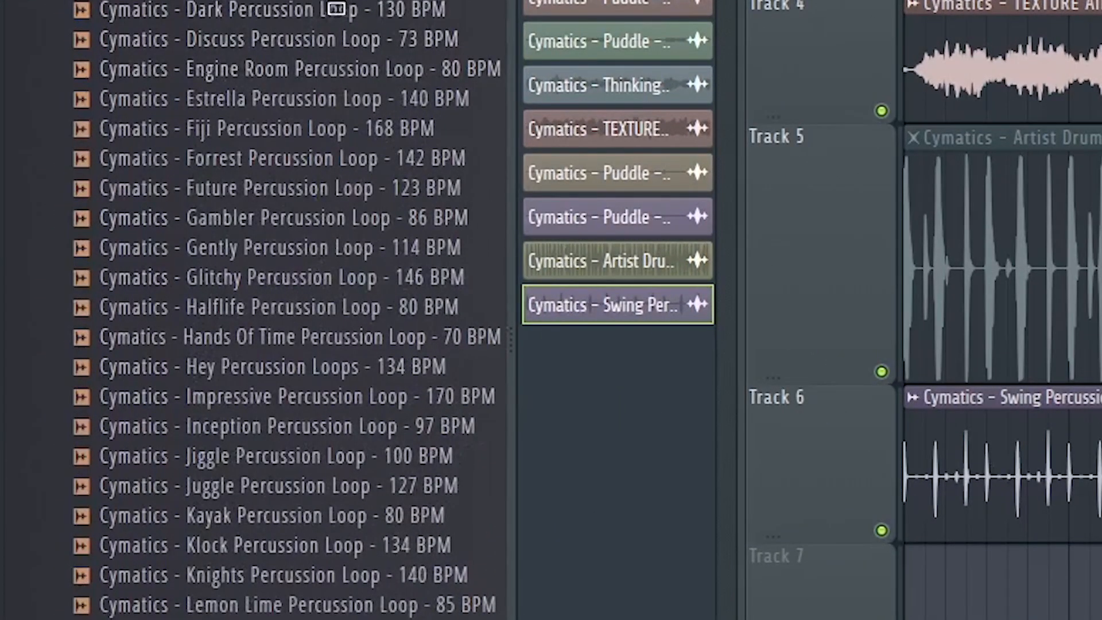
- Audition the Nasty, Negroni and Nuevo percussion loops and place Nuevo Percussion Loop - 98 BPM at bar 1 of Track 7
{"action": "scroll", "coordinate": [310, 196], "scroll_direction": "down", "scroll_amount": 4}
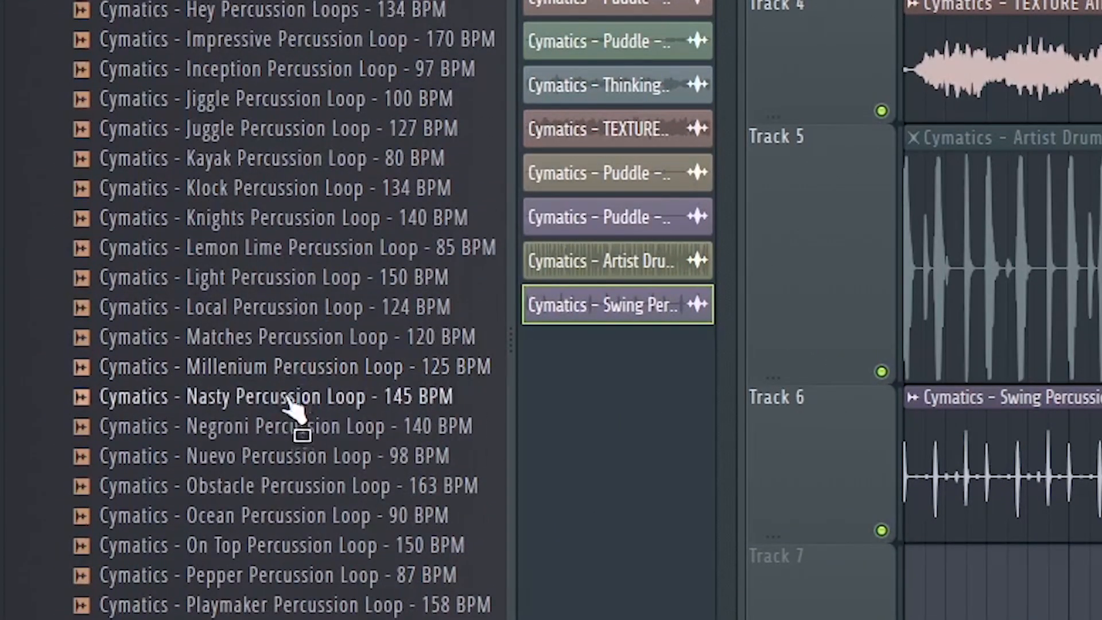
{"action": "left_click", "coordinate": [264, 396]}
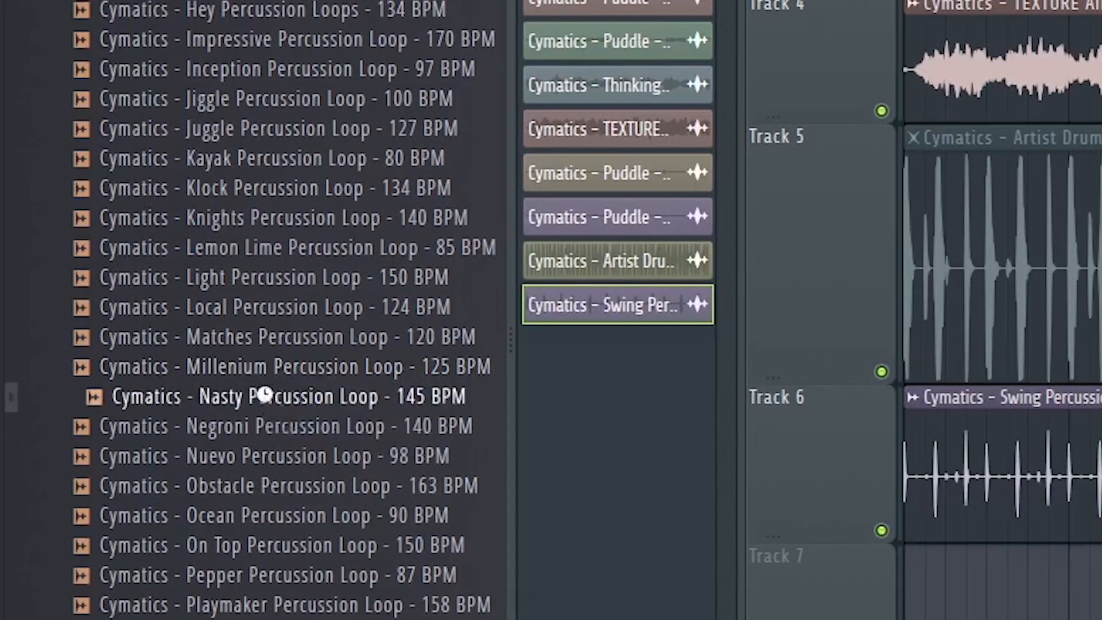
{"action": "left_click", "coordinate": [295, 429]}
{"action": "left_click", "coordinate": [307, 460]}
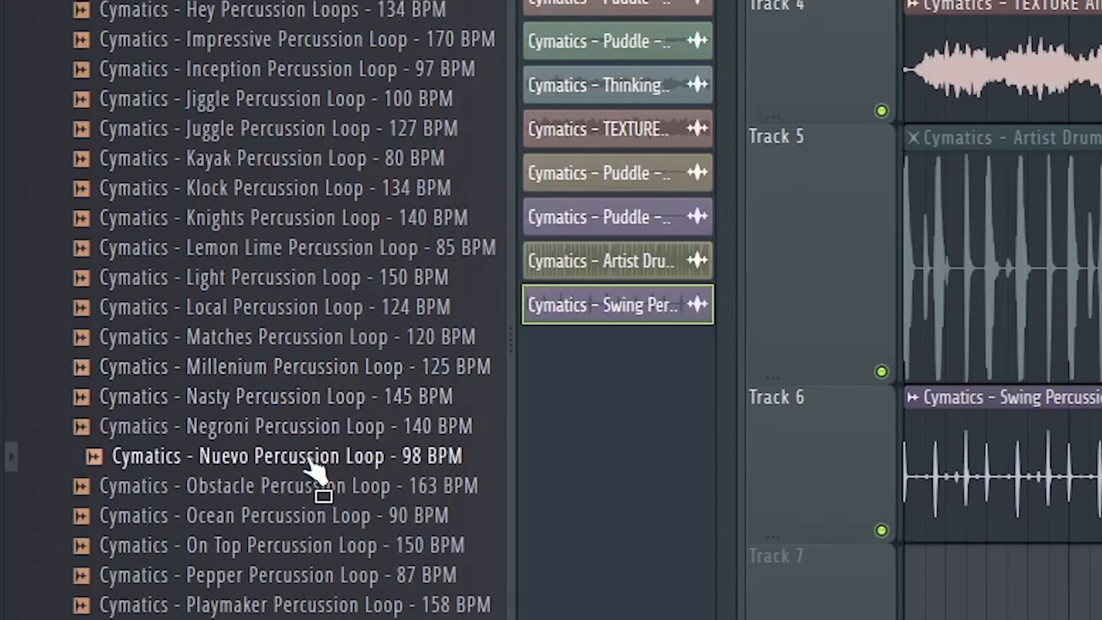
{"action": "left_click_drag", "start_coordinate": [307, 458], "coordinate": [941, 583]}
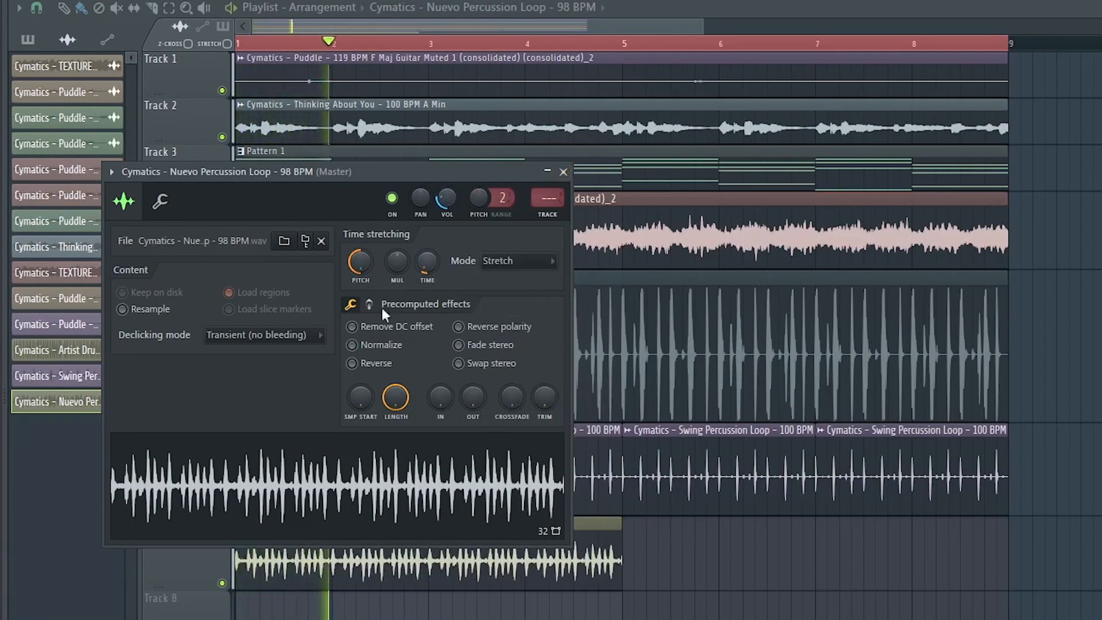
{"action": "left_click_drag", "start_coordinate": [397, 177], "coordinate": [653, 139]}
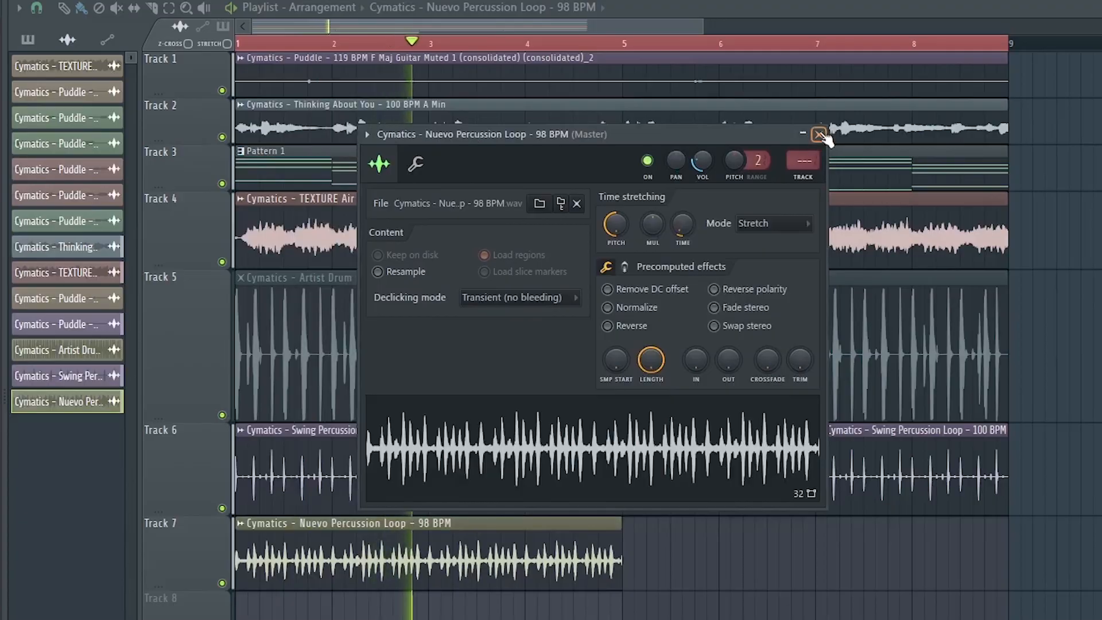
{"action": "left_click", "coordinate": [819, 135]}
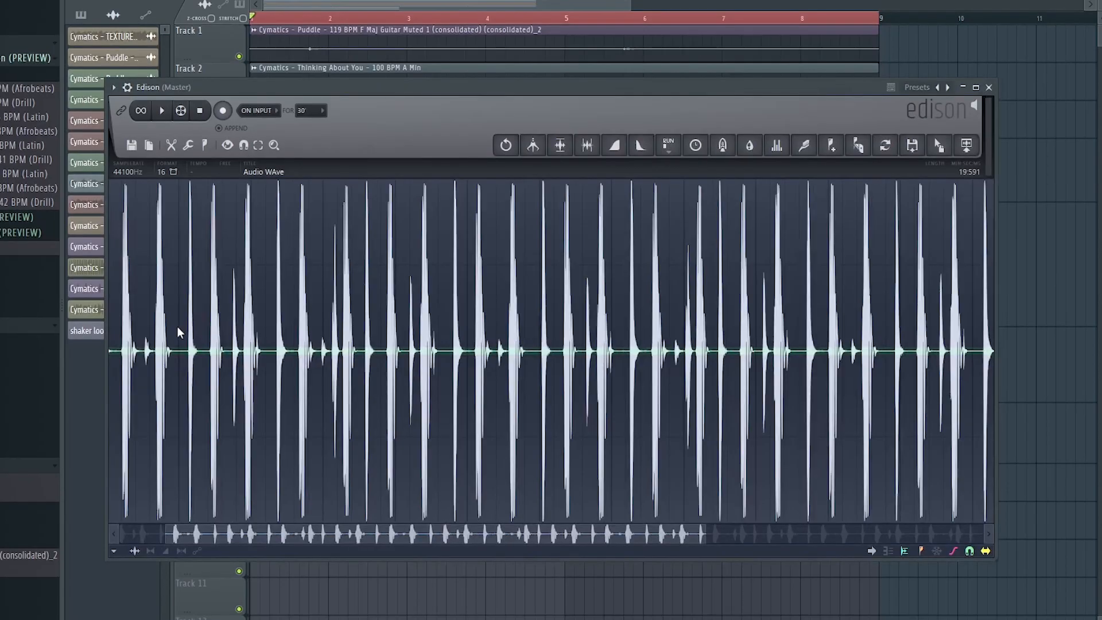
- Isolate a single drum hit of the Artist Drum Loop in Edison and load it into a new Channel rack channel
{"action": "left_click_drag", "start_coordinate": [235, 536], "coordinate": [54, 537]}
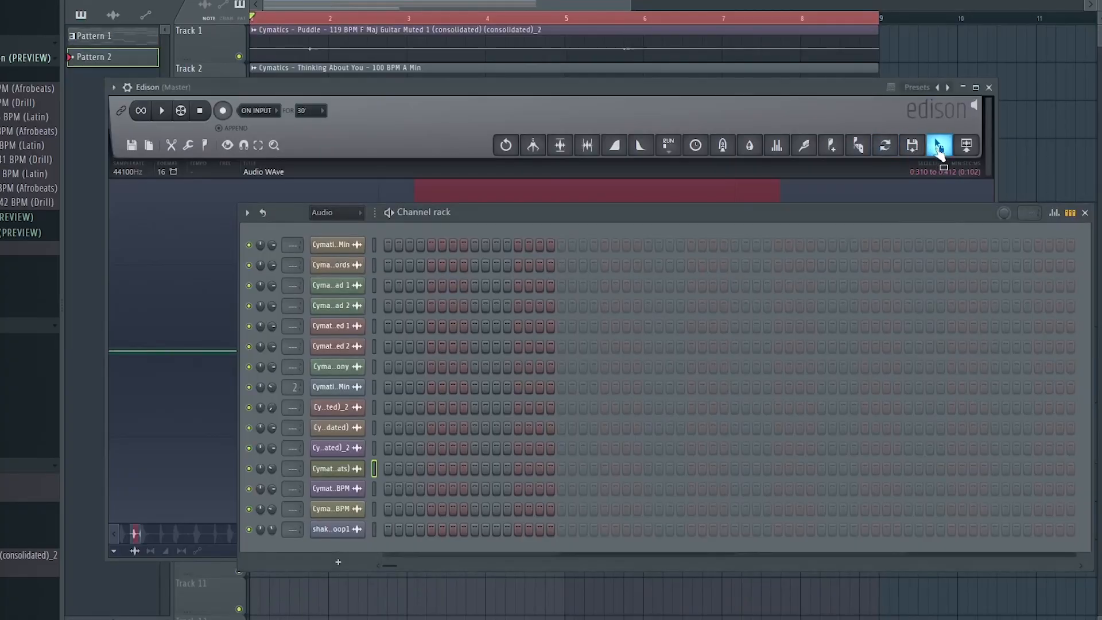
{"action": "left_click_drag", "start_coordinate": [939, 147], "coordinate": [346, 564]}
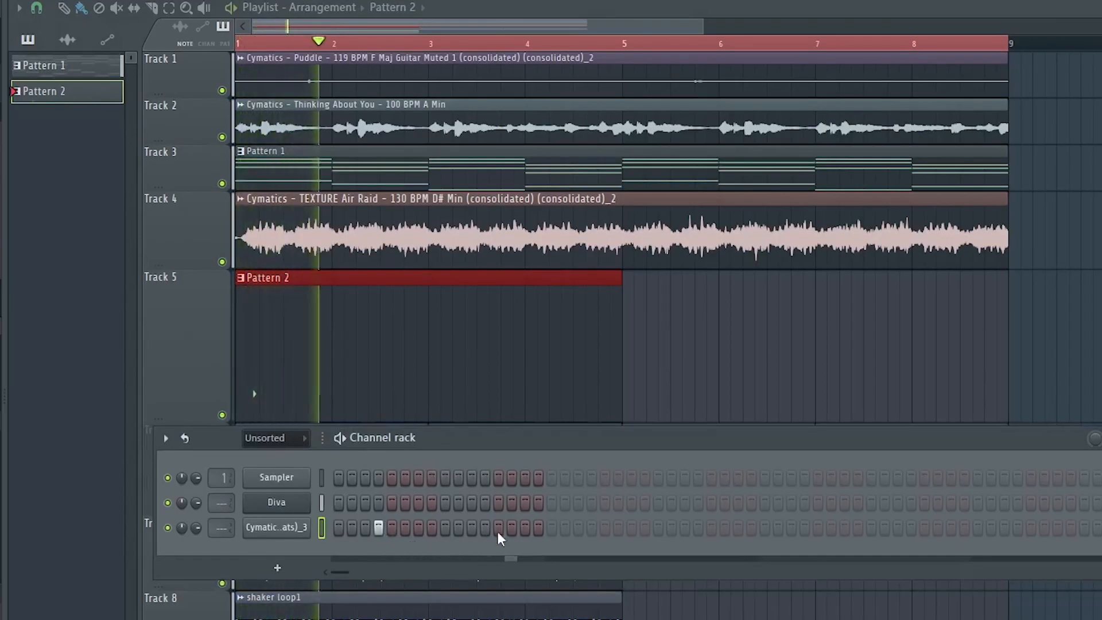
- Program the sampled hit on the fourth and thirteenth sixteenth steps of each bar in four-bar Pattern 2, and normalize the sample
{"action": "right_click", "coordinate": [264, 531]}
{"action": "left_click", "coordinate": [350, 527]}
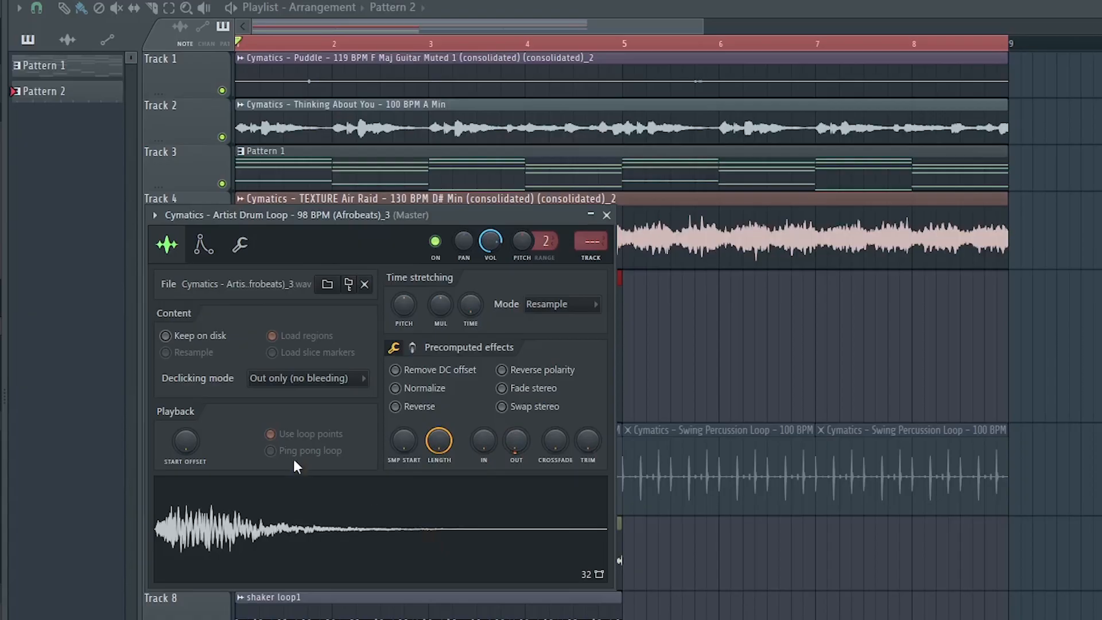
{"action": "left_click", "coordinate": [396, 388]}
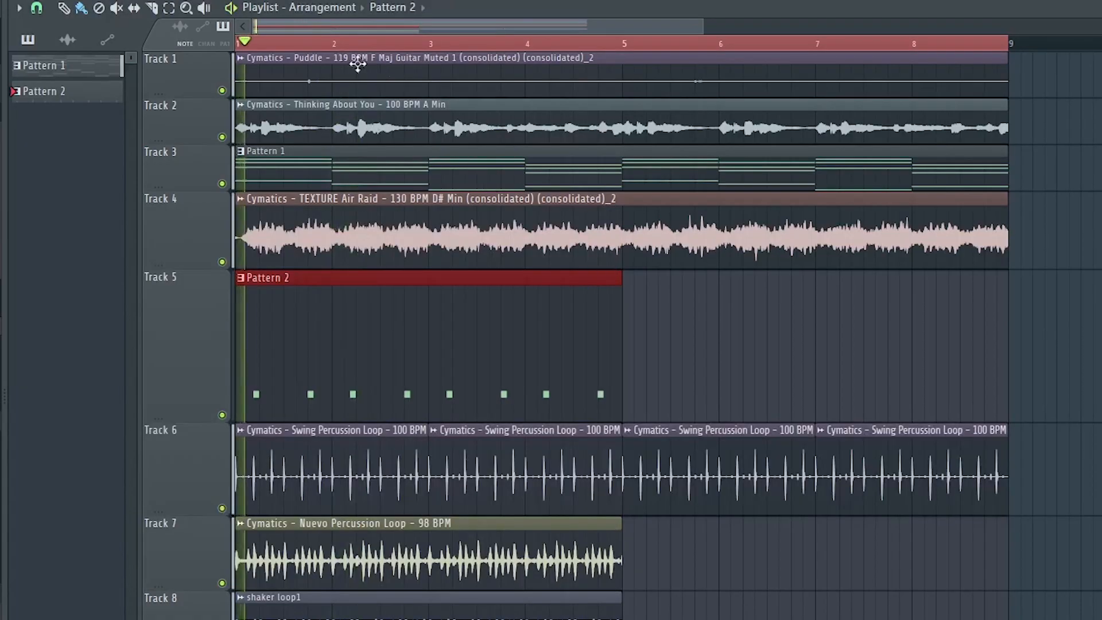
- Delete the Swing Percussion Loop clip that starts at bar 5 on Track 6
{"action": "scroll", "coordinate": [327, 50], "scroll_direction": "up", "scroll_amount": 5}
{"action": "scroll", "coordinate": [386, 30], "scroll_direction": "up", "scroll_amount": 1}
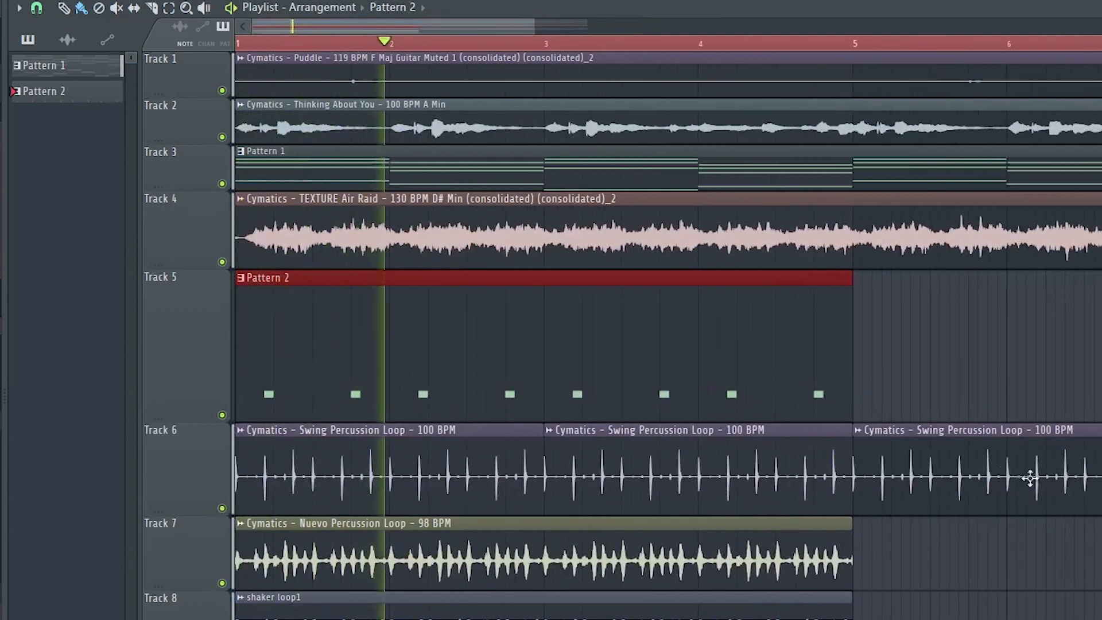
{"action": "right_click", "coordinate": [1031, 478]}
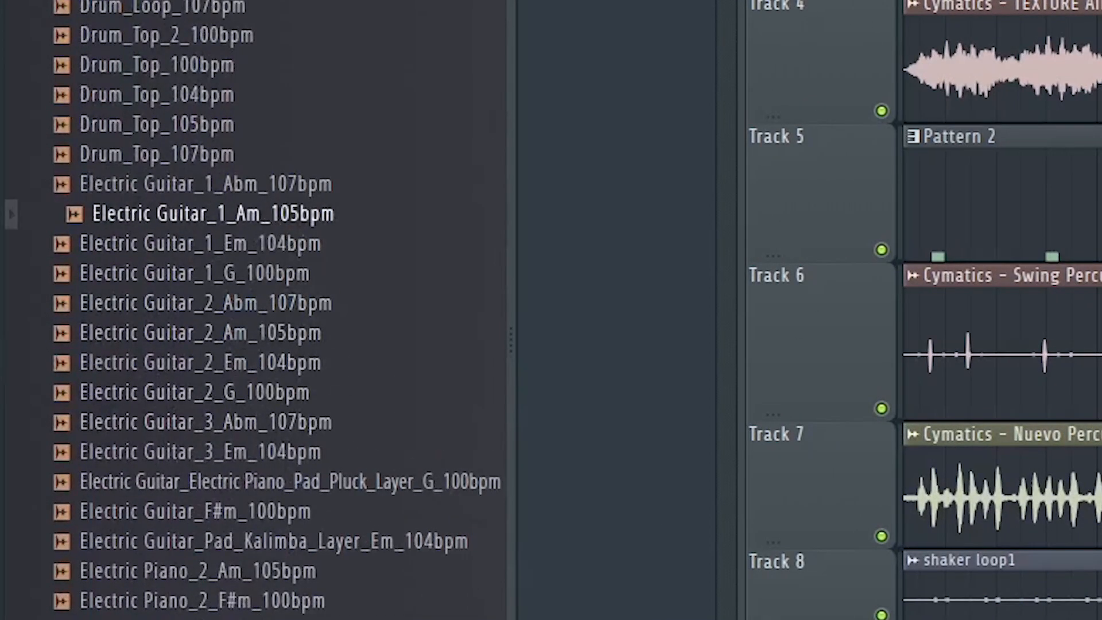
- Duplicate the consolidated Electric Guitar_1_Am_105bpm clip from Track 9 onto Track 10 and make the copy unique
{"action": "left_click_drag", "start_coordinate": [414, 499], "coordinate": [409, 540]}
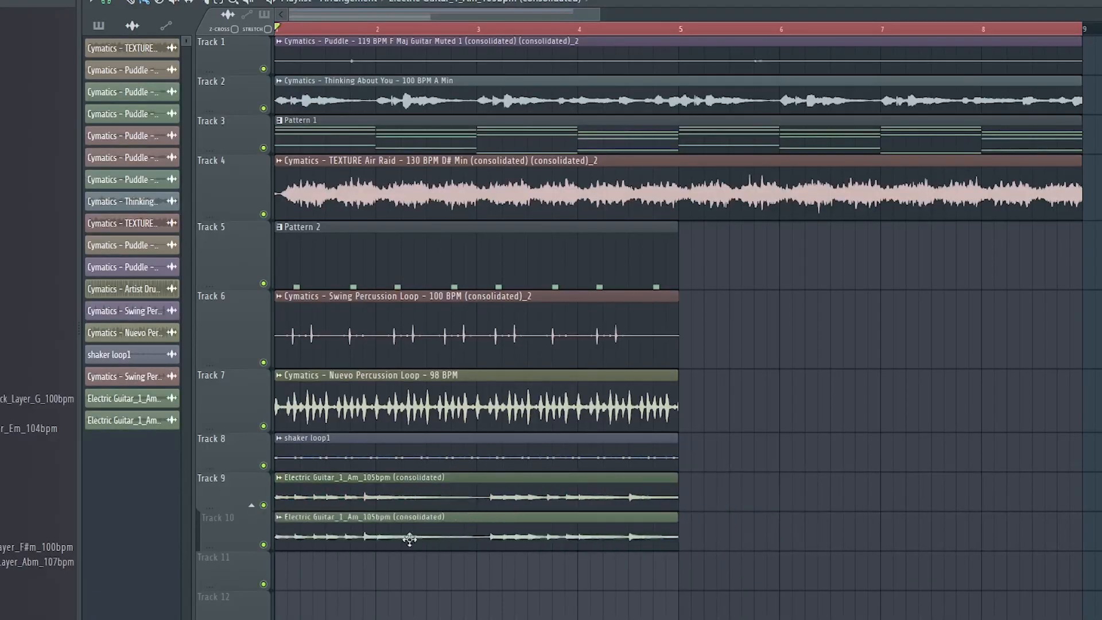
{"action": "left_click", "coordinate": [280, 517]}
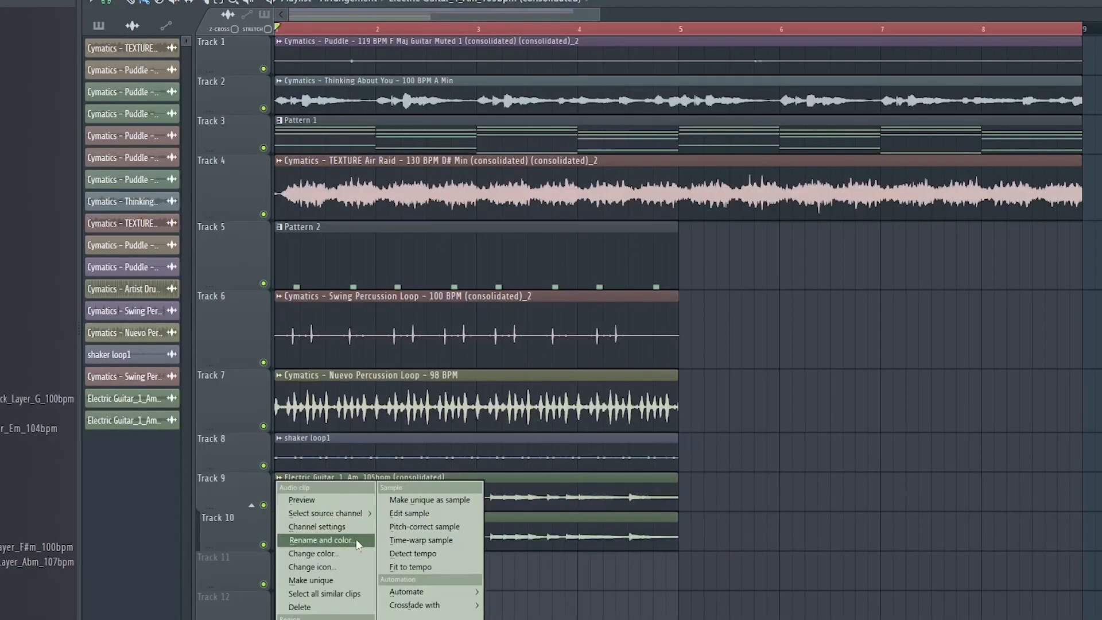
{"action": "left_click", "coordinate": [327, 583]}
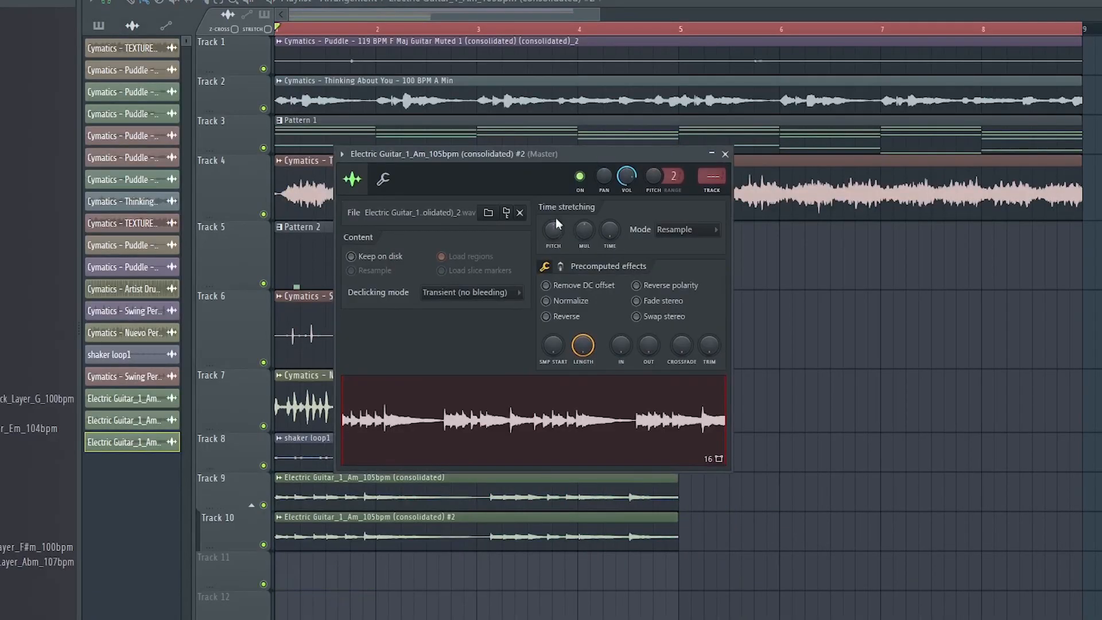
{"action": "key", "text": "ctrl+l"}
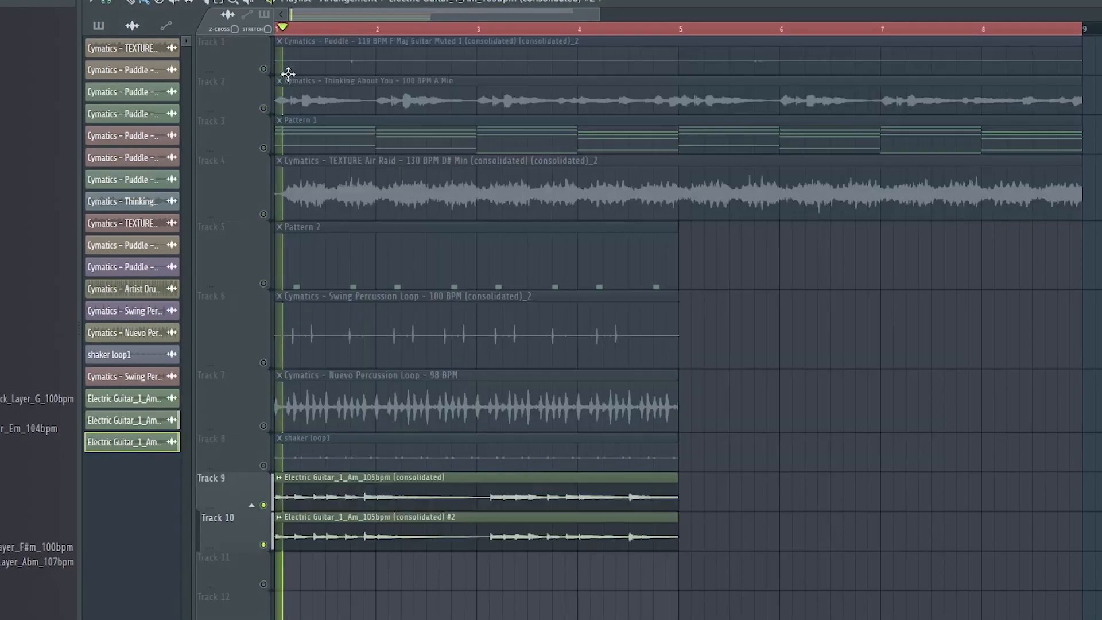
- Slice off the quiet lead-in of the Electric Guitar copy on Track 10 and shift the clip to bar 1, slightly ahead of Track 9
{"action": "scroll", "coordinate": [293, 35], "scroll_direction": "up", "scroll_amount": 4}
{"action": "scroll", "coordinate": [293, 34], "scroll_direction": "up", "scroll_amount": 4}
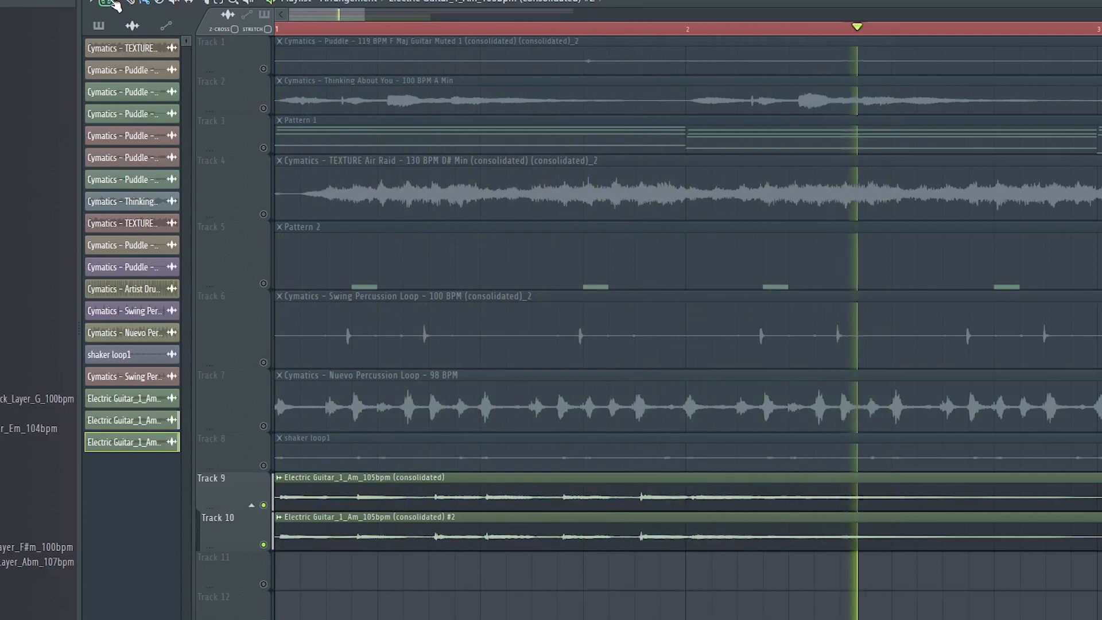
{"action": "key", "text": "space"}
{"action": "left_click", "coordinate": [112, 3]}
{"action": "left_click", "coordinate": [127, 67]}
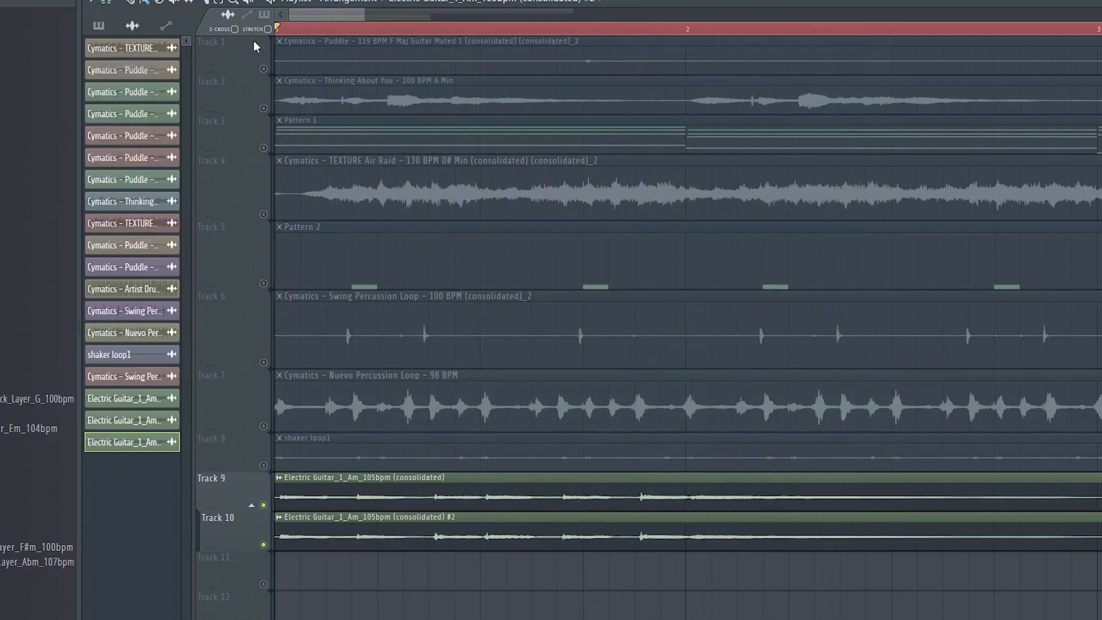
{"action": "scroll", "coordinate": [299, 32], "scroll_direction": "up", "scroll_amount": 5}
{"action": "scroll", "coordinate": [303, 25], "scroll_direction": "up", "scroll_amount": 2}
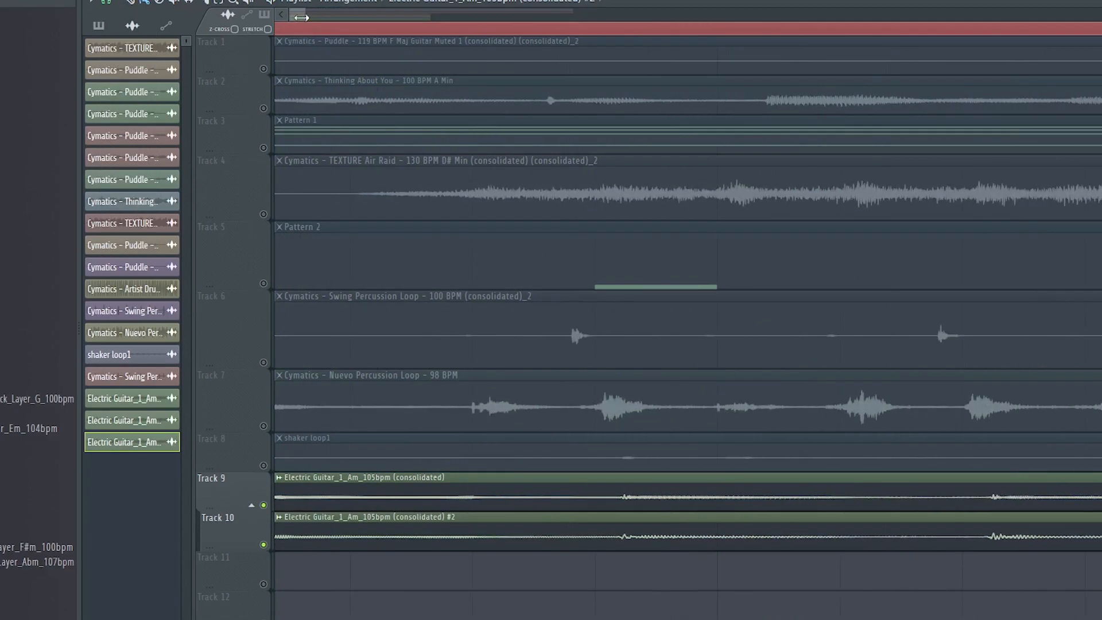
{"action": "left_click_drag", "start_coordinate": [303, 617], "coordinate": [304, 582]}
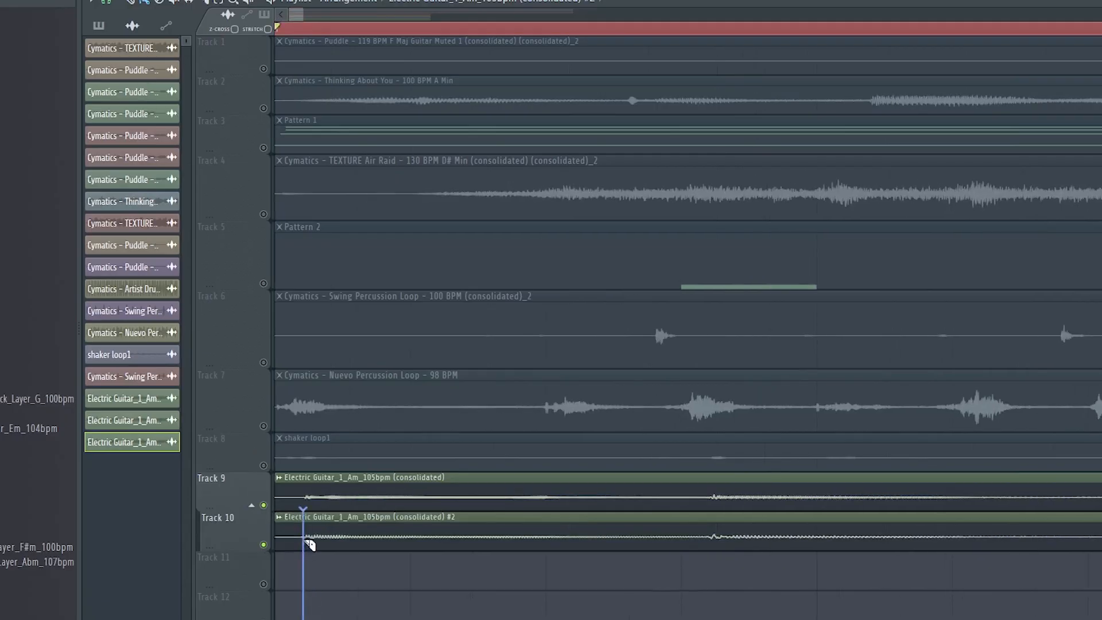
{"action": "scroll", "coordinate": [411, 36], "scroll_direction": "down", "scroll_amount": 5}
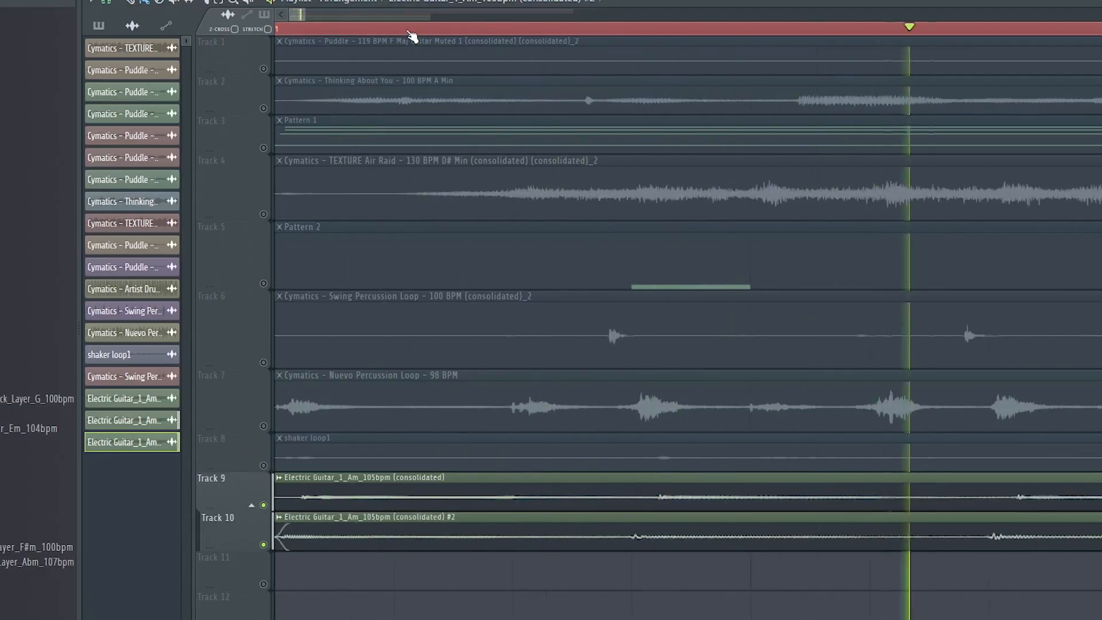
{"action": "scroll", "coordinate": [411, 37], "scroll_direction": "down", "scroll_amount": 6}
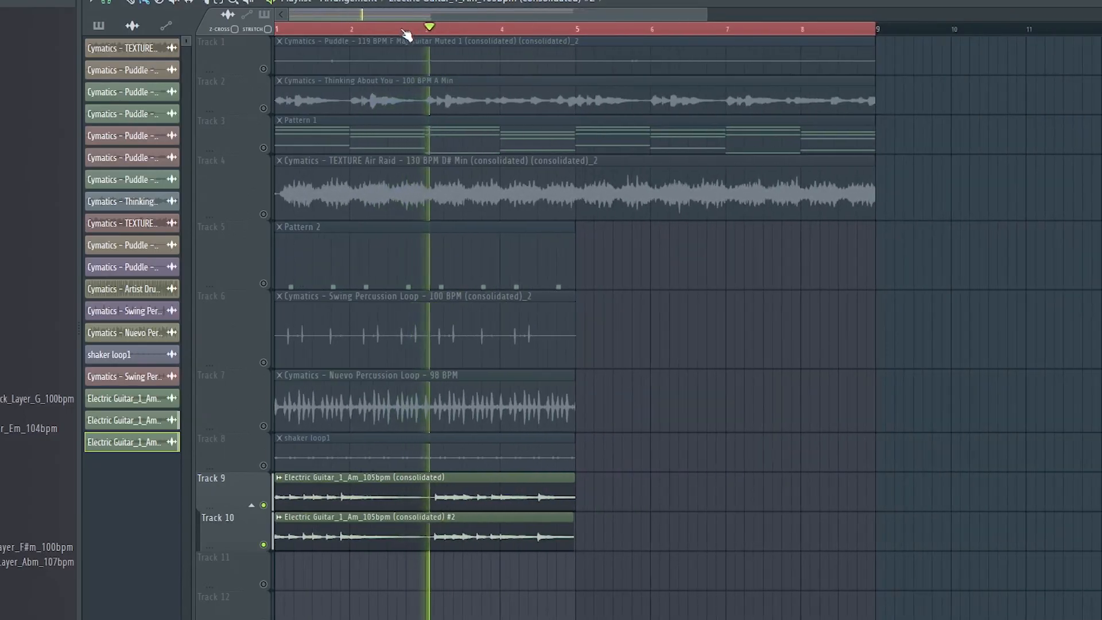
- Lower the volume of both electric guitar tracks on mixer inserts 3 and 4
{"action": "key", "text": "F9"}
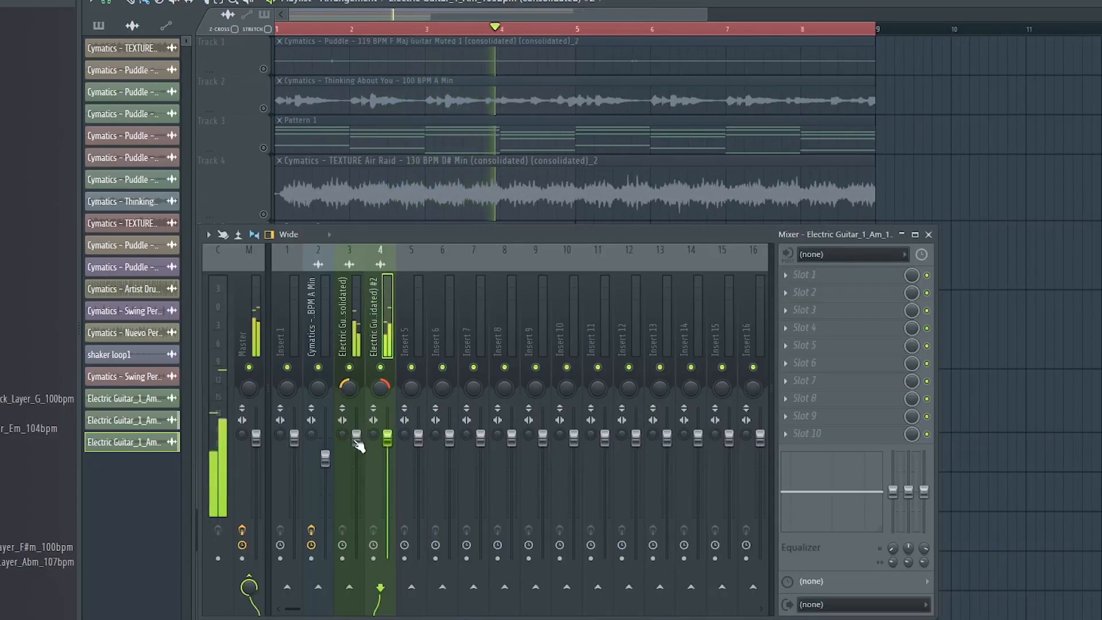
{"action": "left_click_drag", "start_coordinate": [356, 439], "coordinate": [365, 481]}
{"action": "left_click_drag", "start_coordinate": [388, 441], "coordinate": [388, 472]}
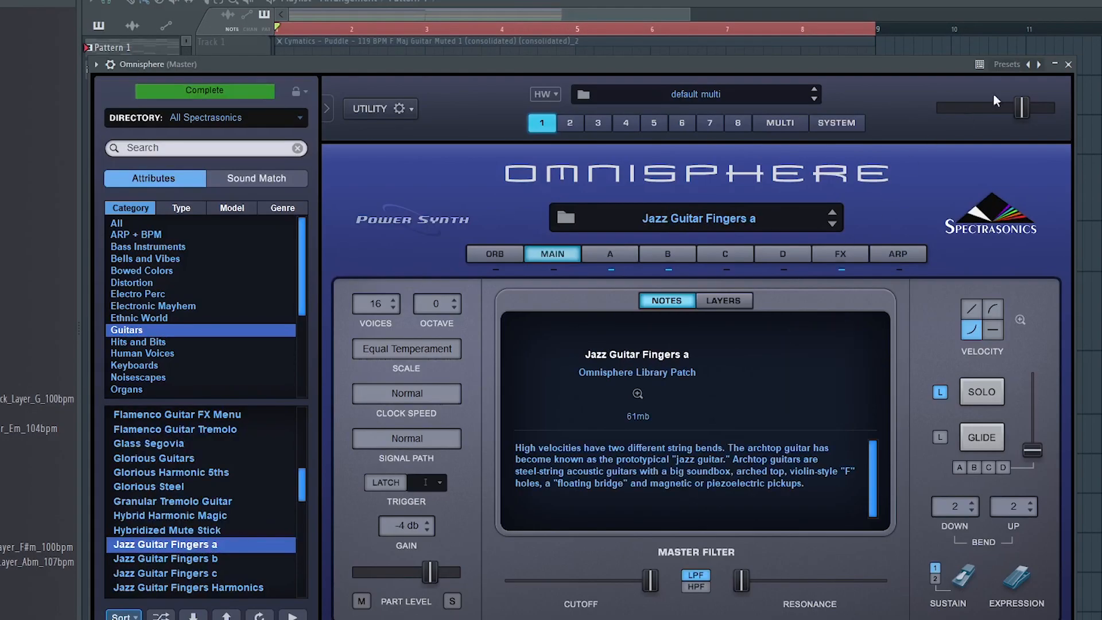
- Close the Omnisphere instrument window and copy the Diva channel's chords into the Omnisphere channel of Pattern 1
{"action": "left_click", "coordinate": [1068, 65]}
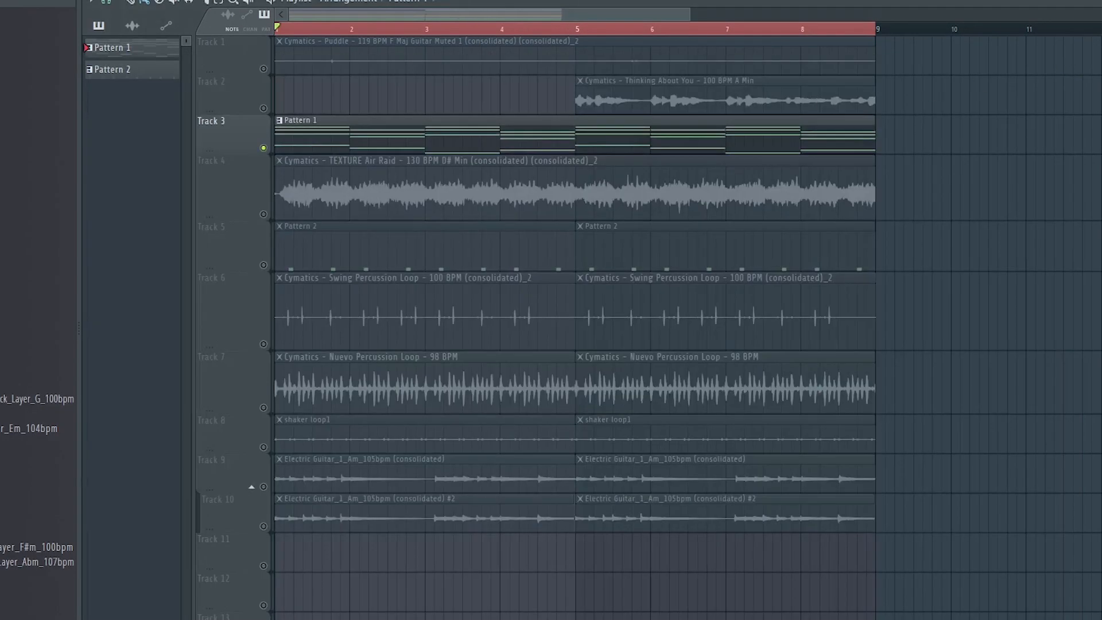
{"action": "key", "text": "F6"}
{"action": "right_click", "coordinate": [310, 370]}
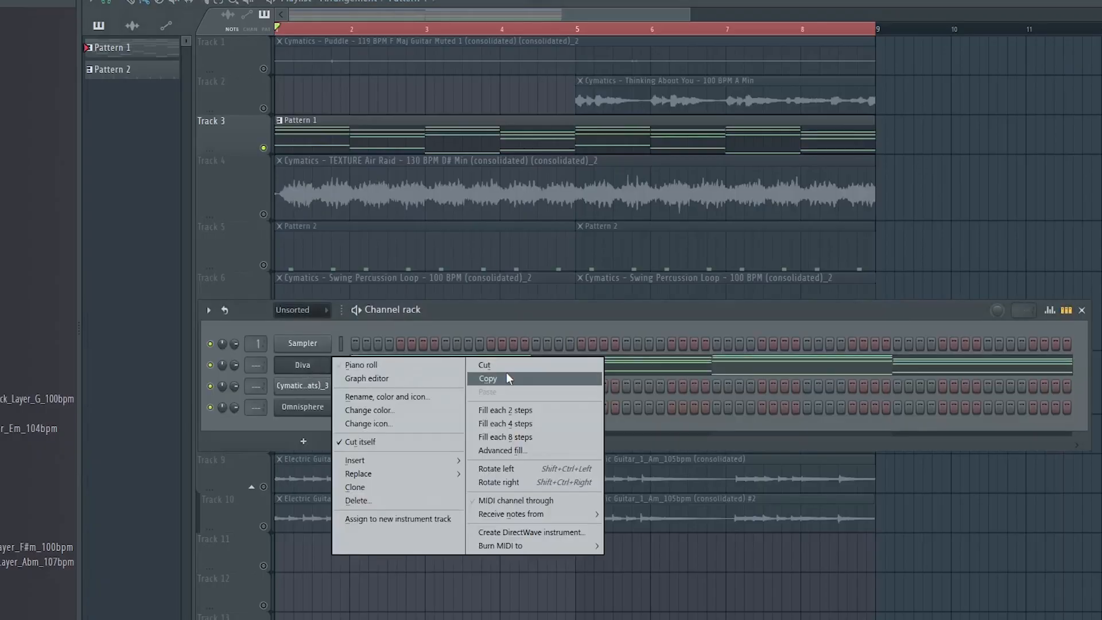
{"action": "left_click", "coordinate": [506, 373]}
{"action": "right_click", "coordinate": [307, 410]}
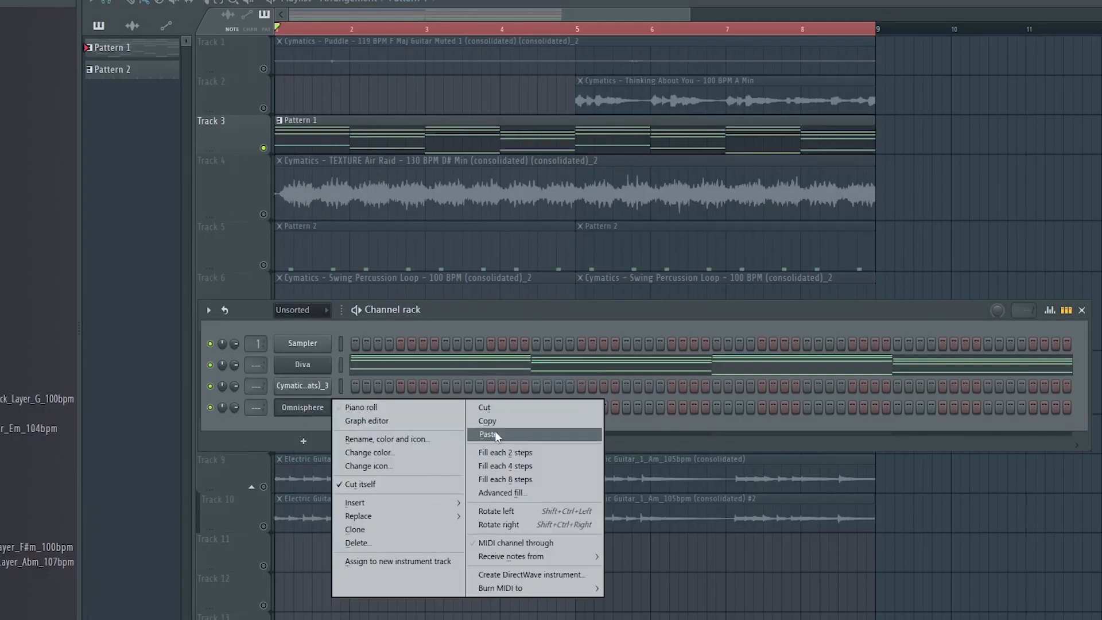
{"action": "left_click", "coordinate": [494, 434]}
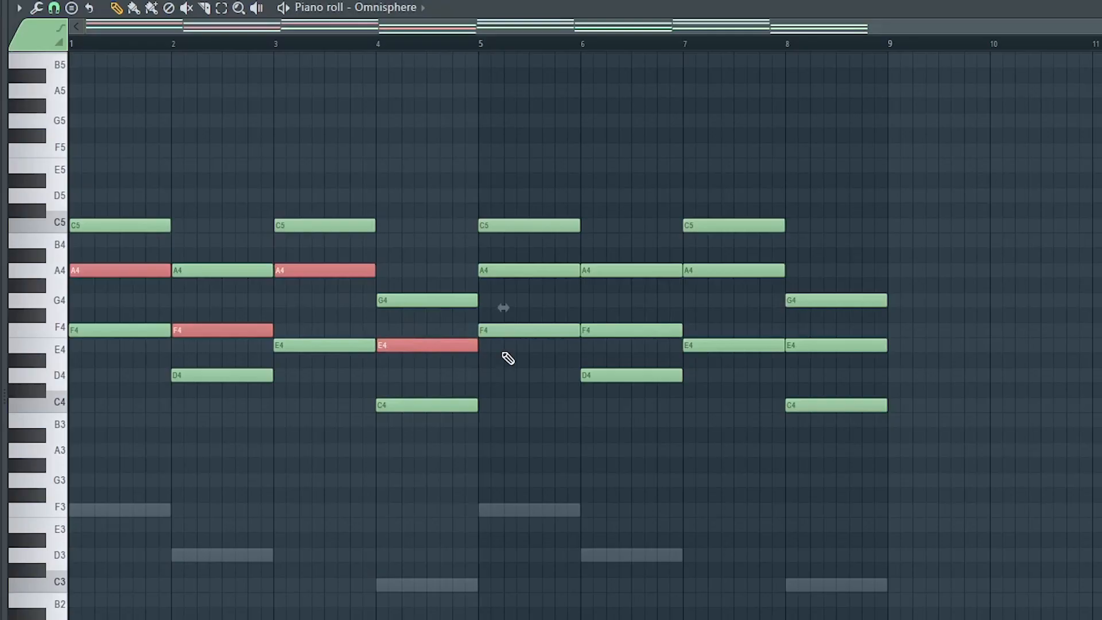
- Raise the middle notes of the first four Omnisphere chords an octave and add octave-up copies of their lowest notes
{"action": "key", "text": "ctrl+Up"}
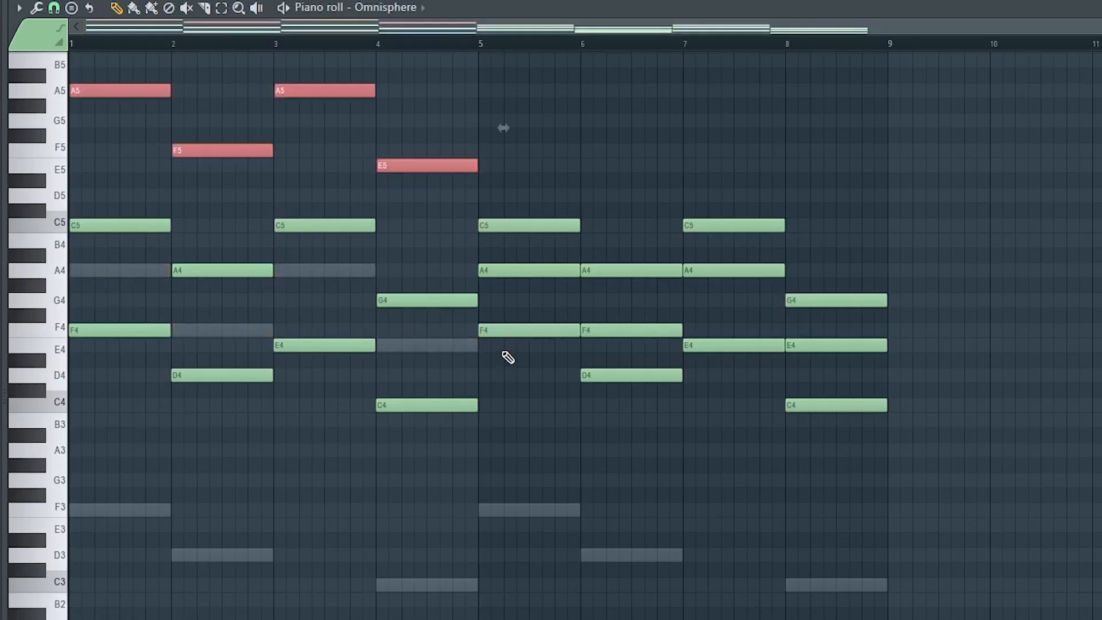
{"action": "left_click", "coordinate": [102, 413]}
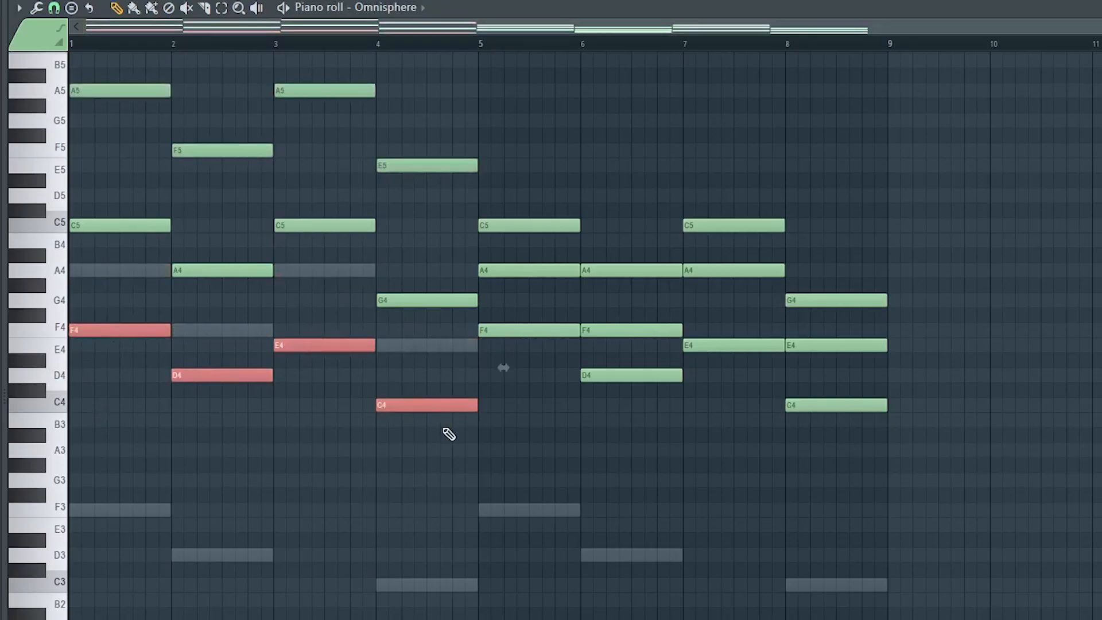
{"action": "key", "text": "ctrl+Up"}
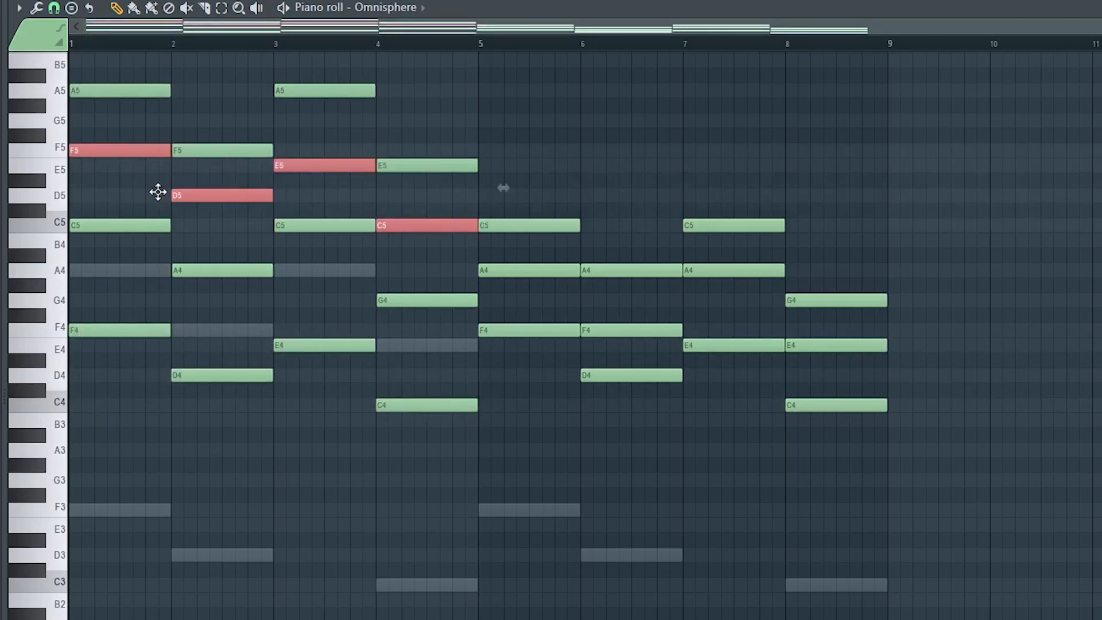
- Replace the Omnisphere chords in bars 5 to 8 with a copy of the revoiced first four bars and strum all chords
{"action": "left_click_drag", "start_coordinate": [544, 174], "coordinate": [911, 436]}
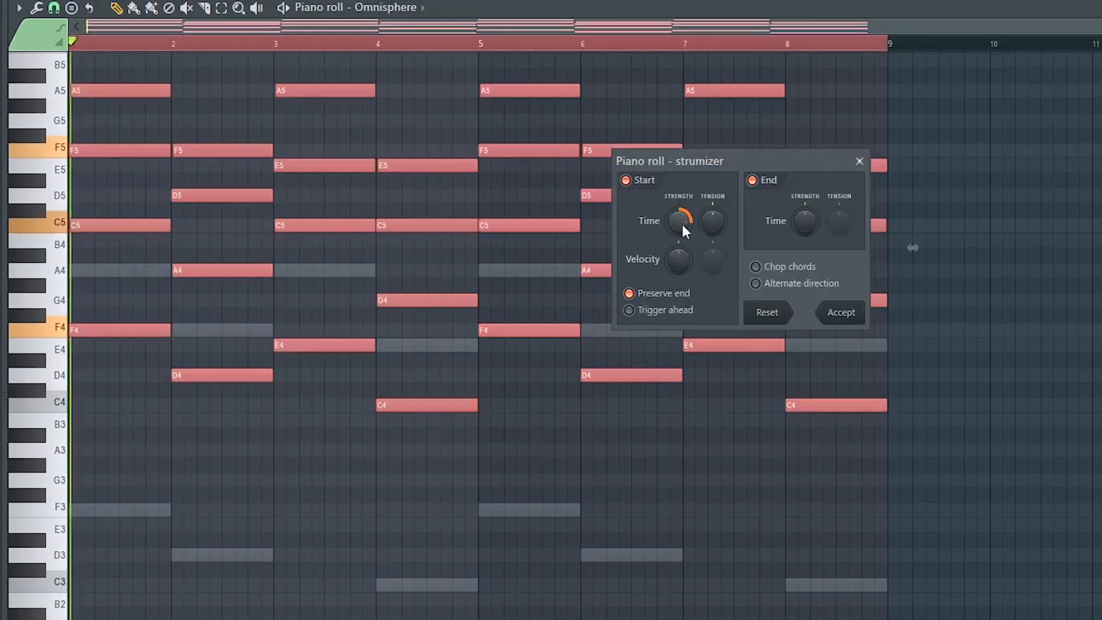
{"action": "key", "text": "space"}
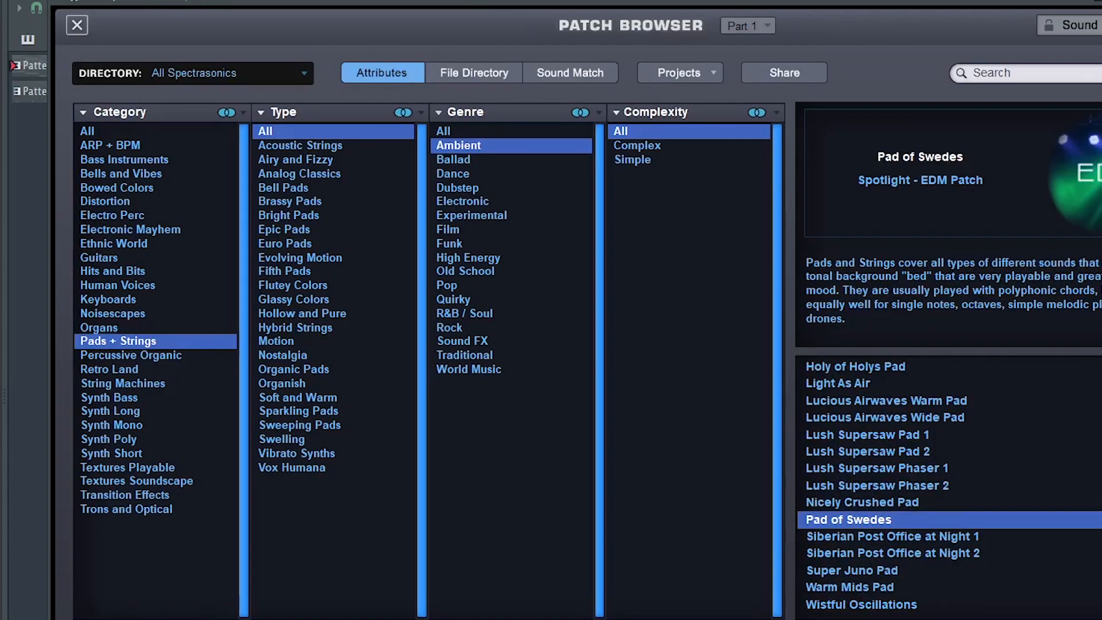
- Copy the Omnisphere channel's strummed chords into the Omnisphere #2 channel
{"action": "right_click", "coordinate": [247, 242]}
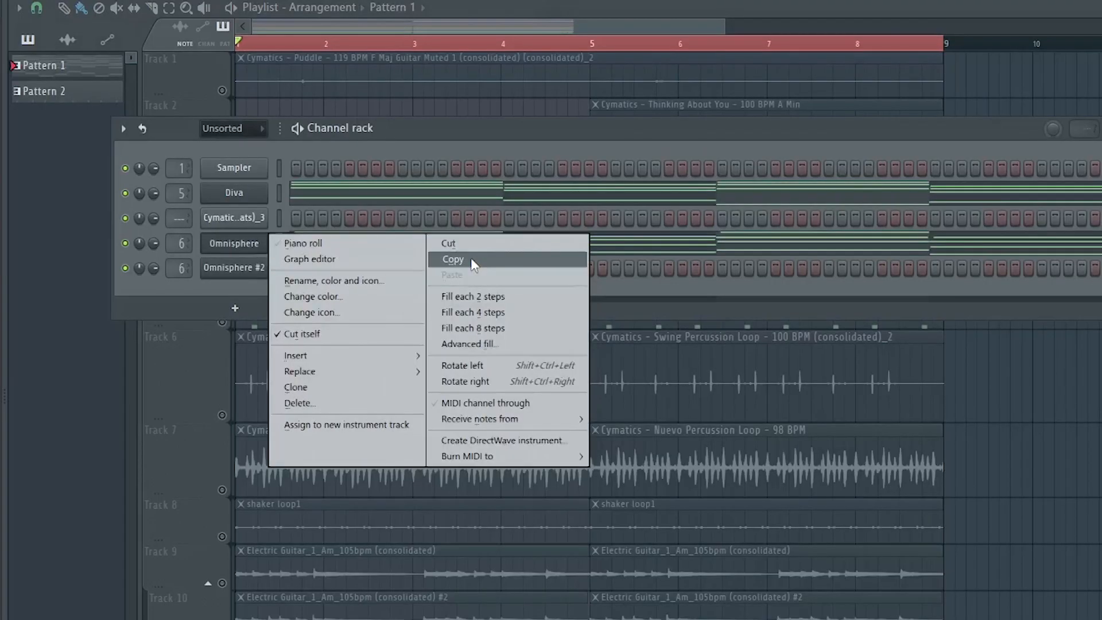
{"action": "left_click", "coordinate": [470, 259]}
{"action": "right_click", "coordinate": [244, 268]}
{"action": "left_click", "coordinate": [459, 300]}
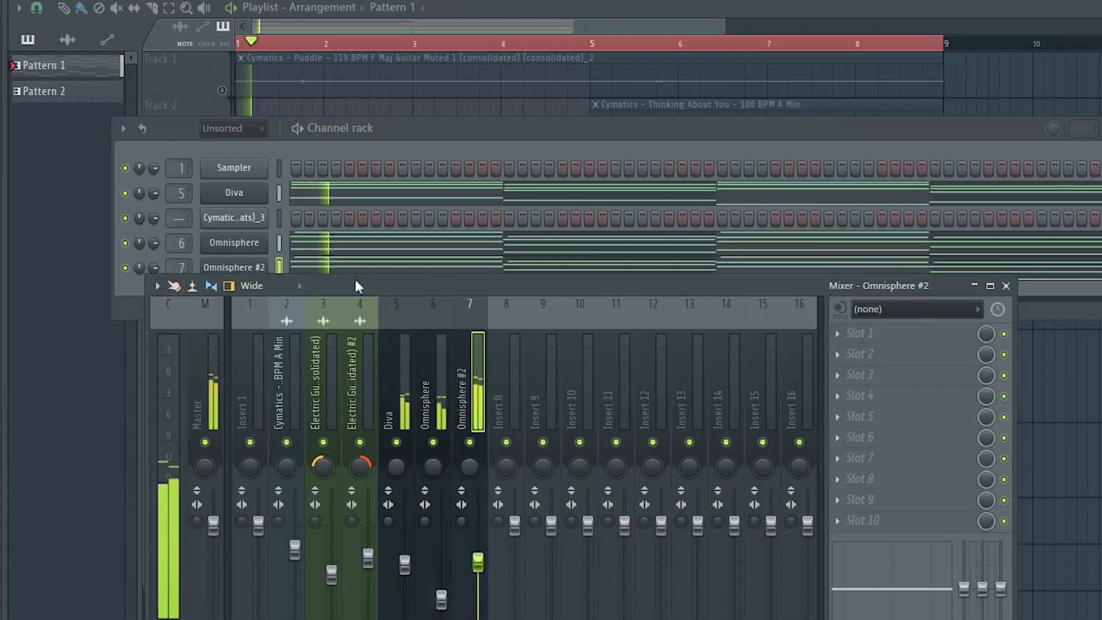
- Open the Omnisphere #2 notes in the Piano roll and close the Channel rack and Mixer
{"action": "left_click_drag", "start_coordinate": [363, 285], "coordinate": [376, 332]}
{"action": "right_click", "coordinate": [262, 262]}
{"action": "left_click", "coordinate": [375, 266]}
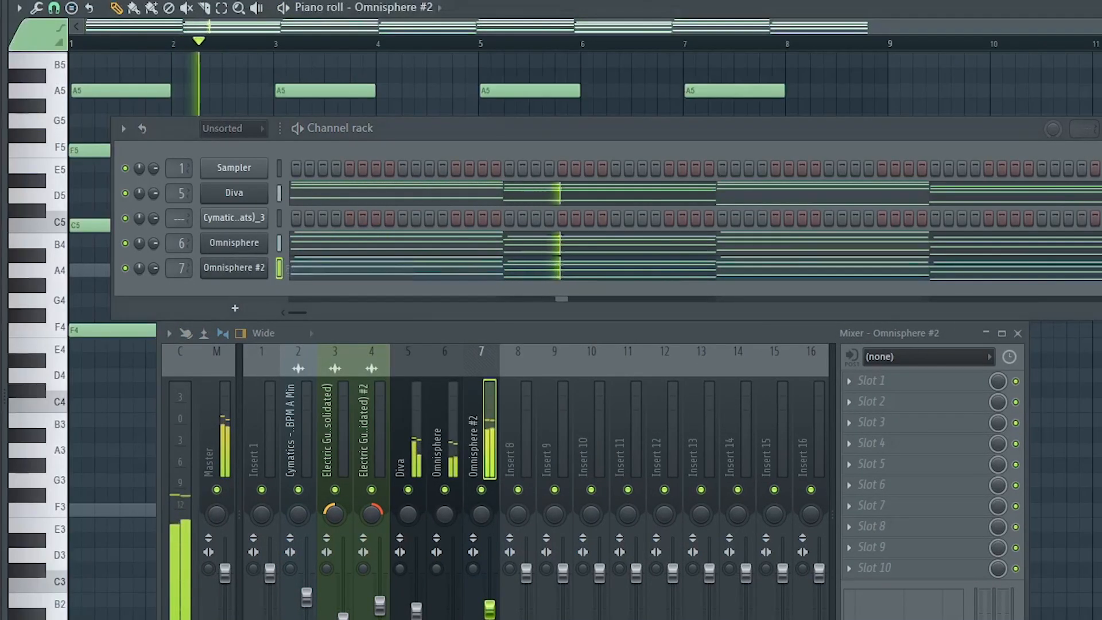
{"action": "left_click", "coordinate": [1101, 128]}
{"action": "left_click", "coordinate": [1017, 333]}
{"action": "scroll", "coordinate": [758, 508], "scroll_direction": "up", "scroll_amount": 2}
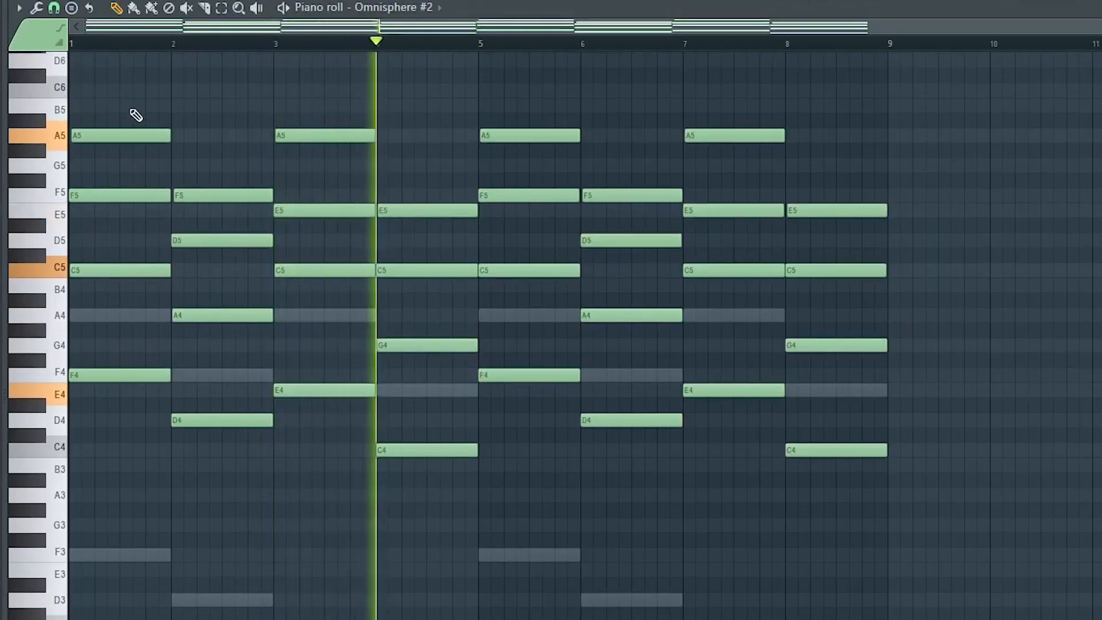
- Delete the Omnisphere #2 chords in bars 1 to 4 and voice bars 5 to 8 as A4-C5-F5, F4-A4-D5, A4-C5-E5 and E4-C5-G5
{"action": "right_click", "coordinate": [120, 136]}
{"action": "right_click", "coordinate": [118, 195]}
{"action": "right_click", "coordinate": [115, 269]}
{"action": "right_click", "coordinate": [117, 375]}
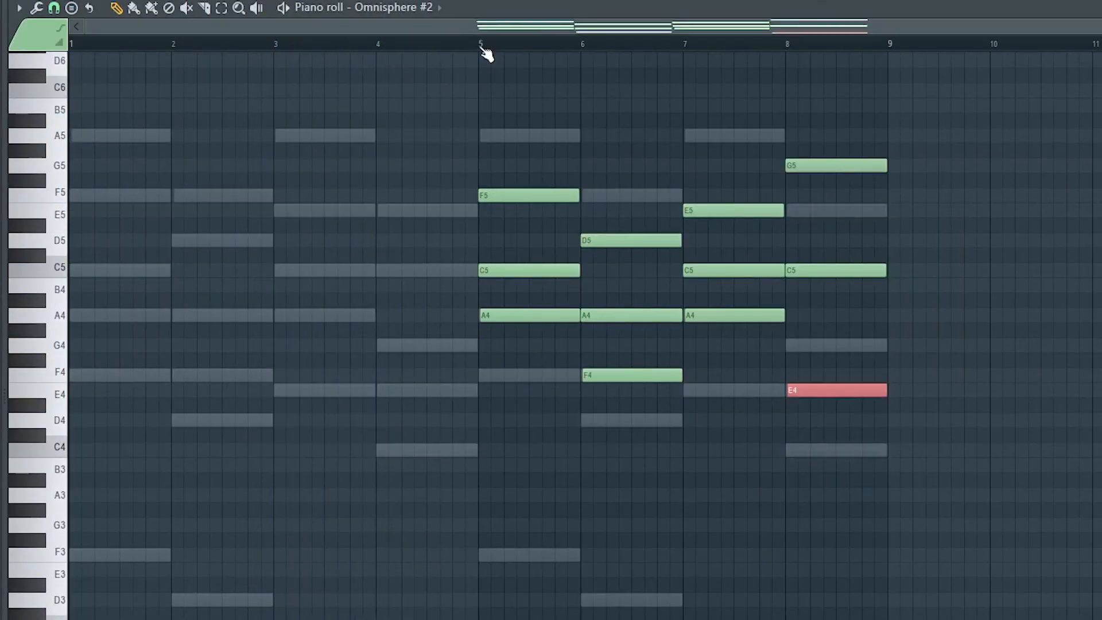
{"action": "left_click", "coordinate": [482, 46]}
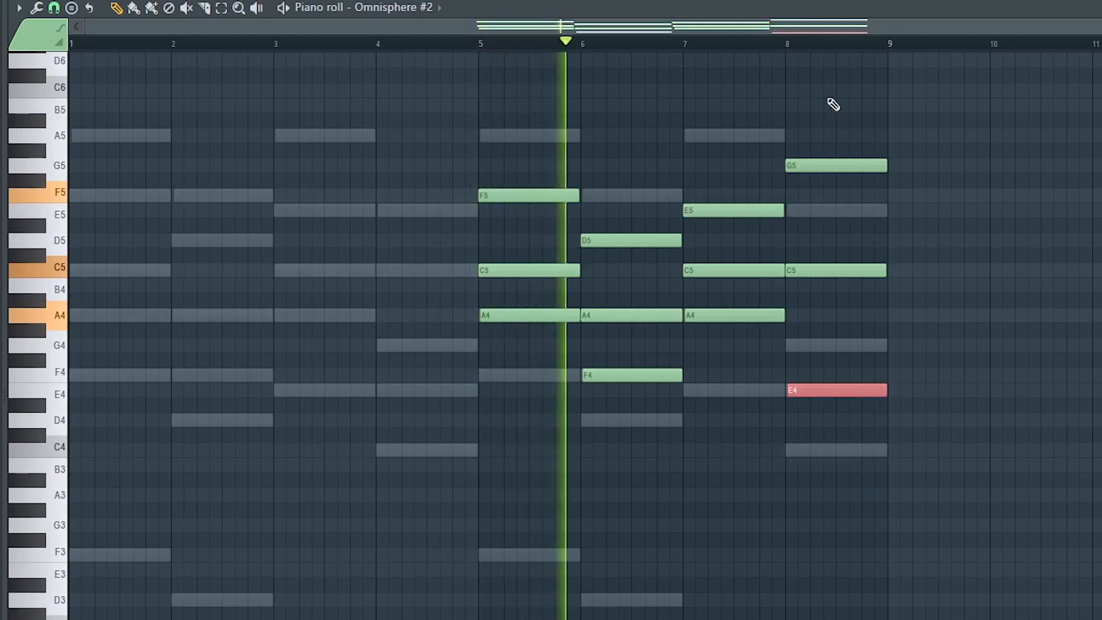
{"action": "left_click", "coordinate": [946, 126], "text": "ctrl"}
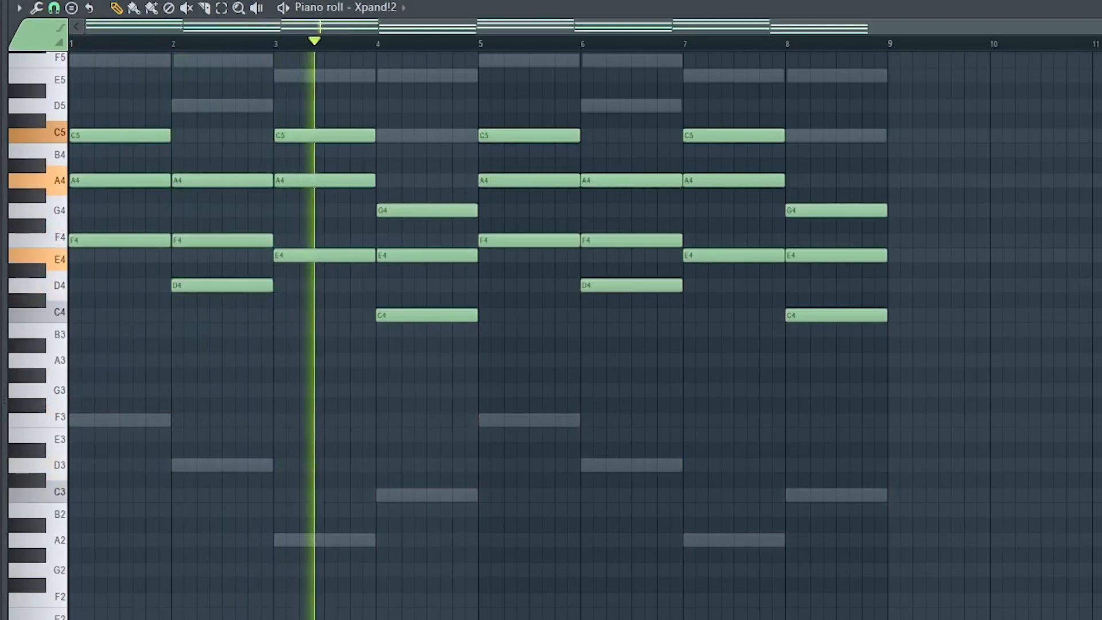
- Transpose the Xpand!2 chords up one octave and play them back
{"action": "key", "text": "ctrl+Up"}
{"action": "key", "text": "space"}
{"action": "key", "text": "space"}
{"action": "scroll", "coordinate": [516, 440], "scroll_direction": "up", "scroll_amount": 5}
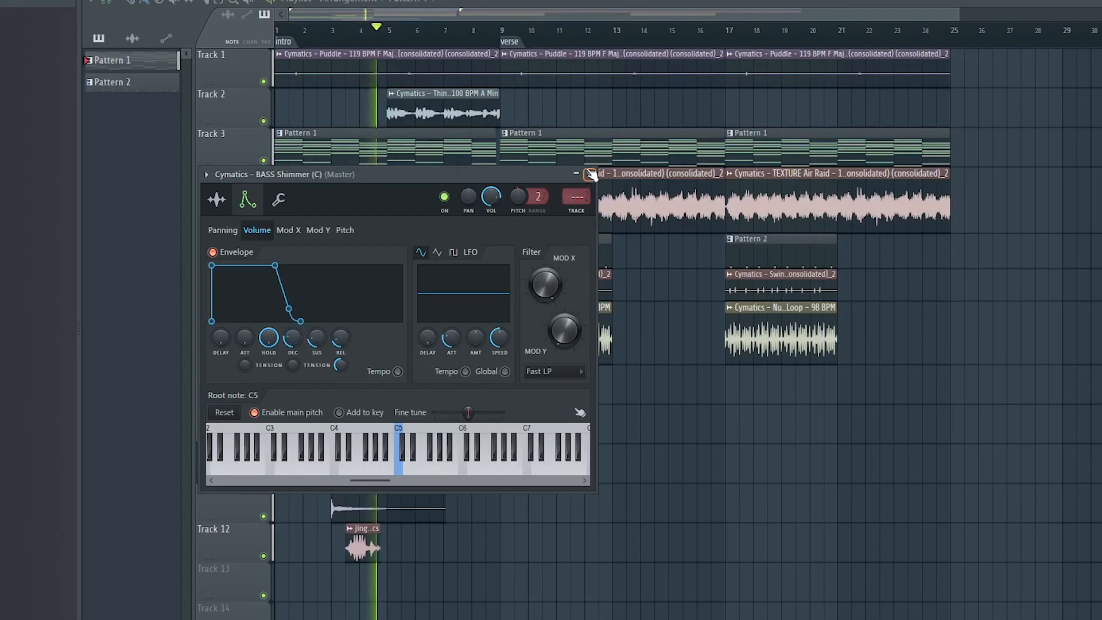
- Close the Cymatics - BASS Shimmer (C) channel settings and the Channel rack
{"action": "left_click", "coordinate": [589, 176]}
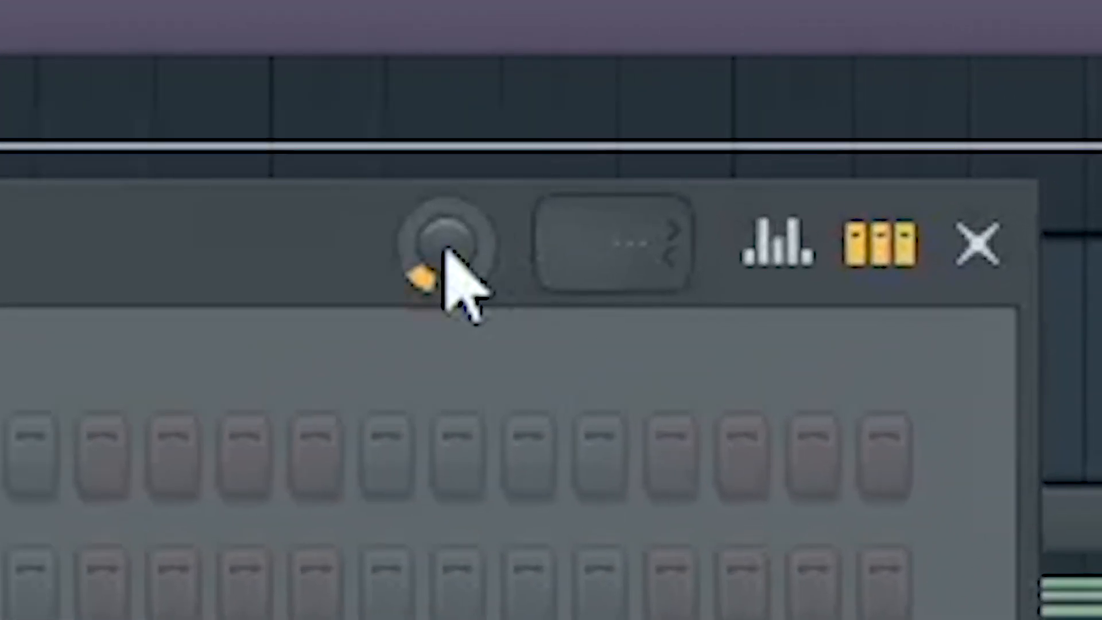
{"action": "left_click", "coordinate": [977, 244]}
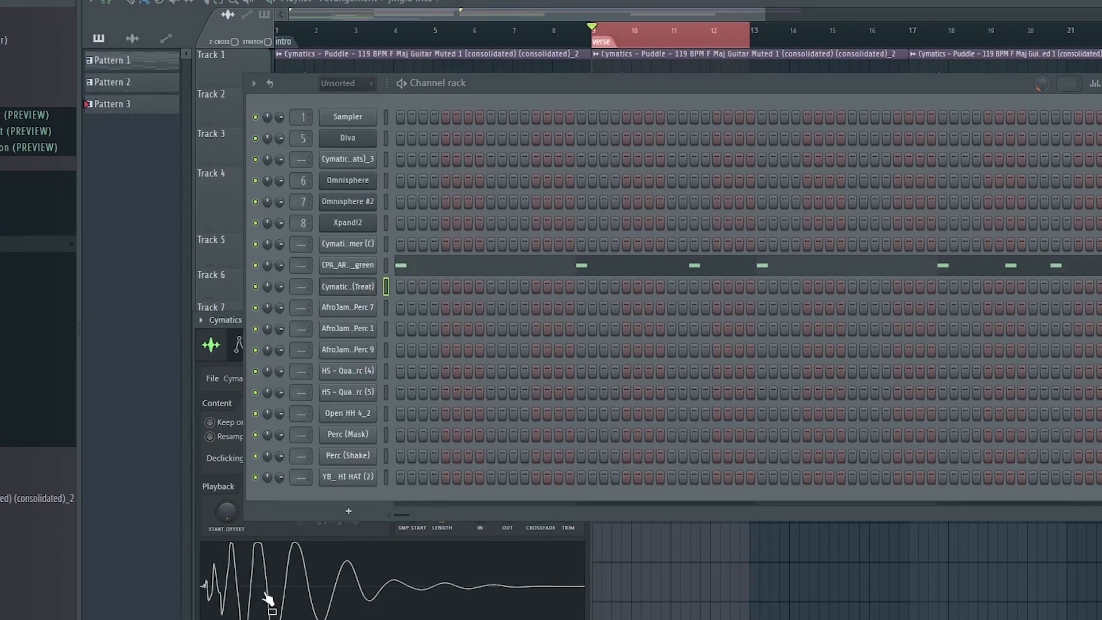
- Copy the CPA_ARD_kick_green channel's notes into the Cymatics - Kick (Treat) channel of Pattern 3
{"action": "right_click", "coordinate": [360, 270]}
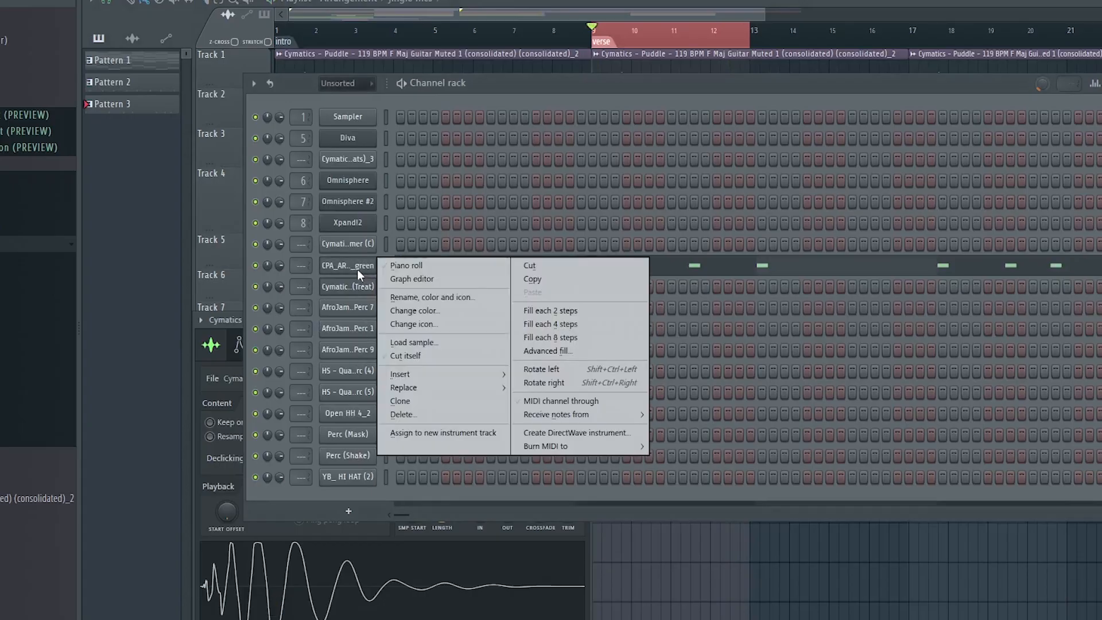
{"action": "left_click", "coordinate": [529, 279]}
{"action": "right_click", "coordinate": [361, 290]}
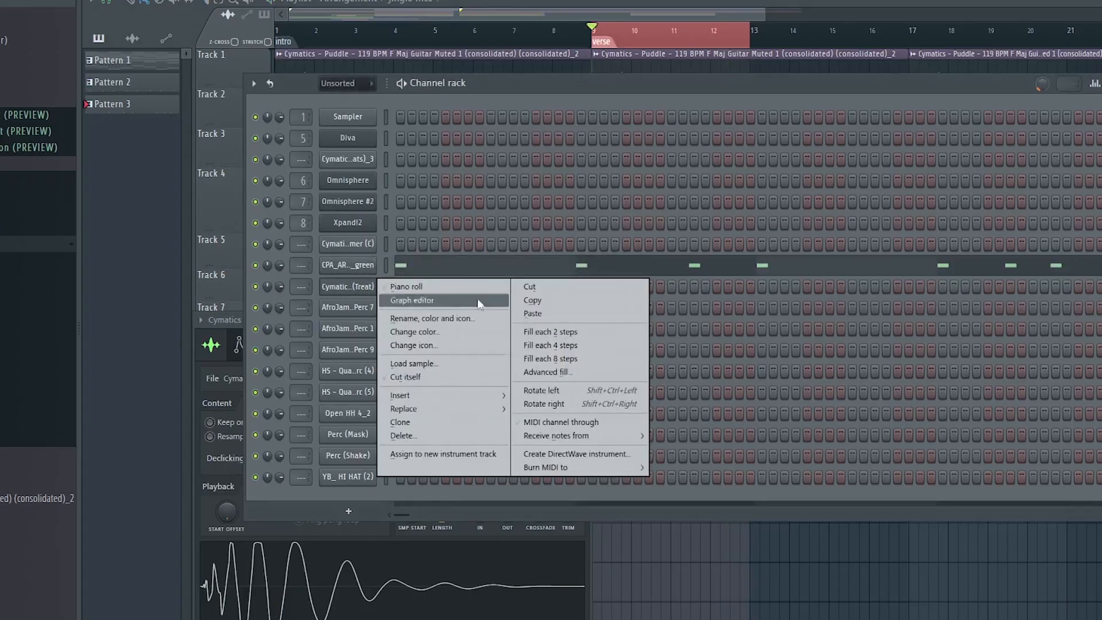
{"action": "left_click", "coordinate": [550, 315]}
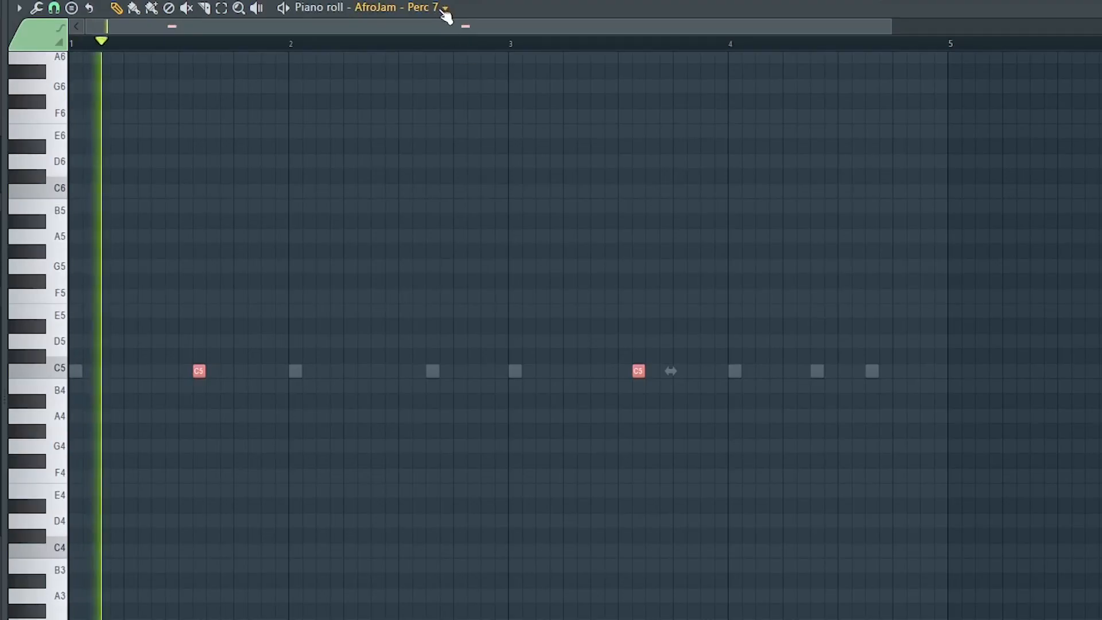
- Check the notes of AfroJam - Perc 1 and the percussion and hi-hat channels below it in the Piano roll
{"action": "left_click", "coordinate": [444, 8]}
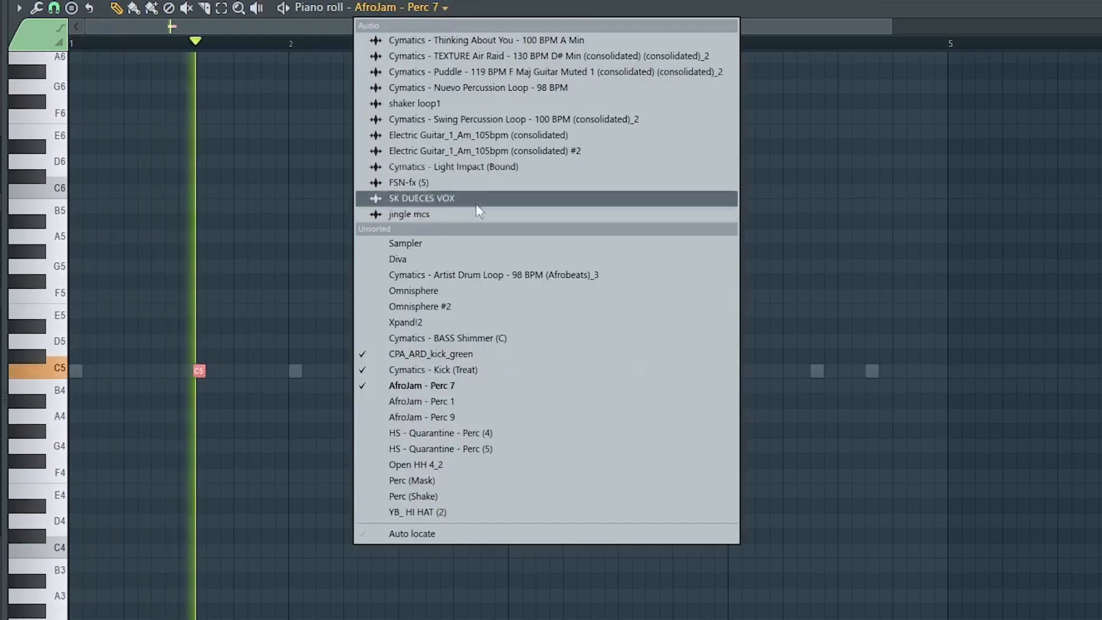
{"action": "left_click", "coordinate": [458, 399]}
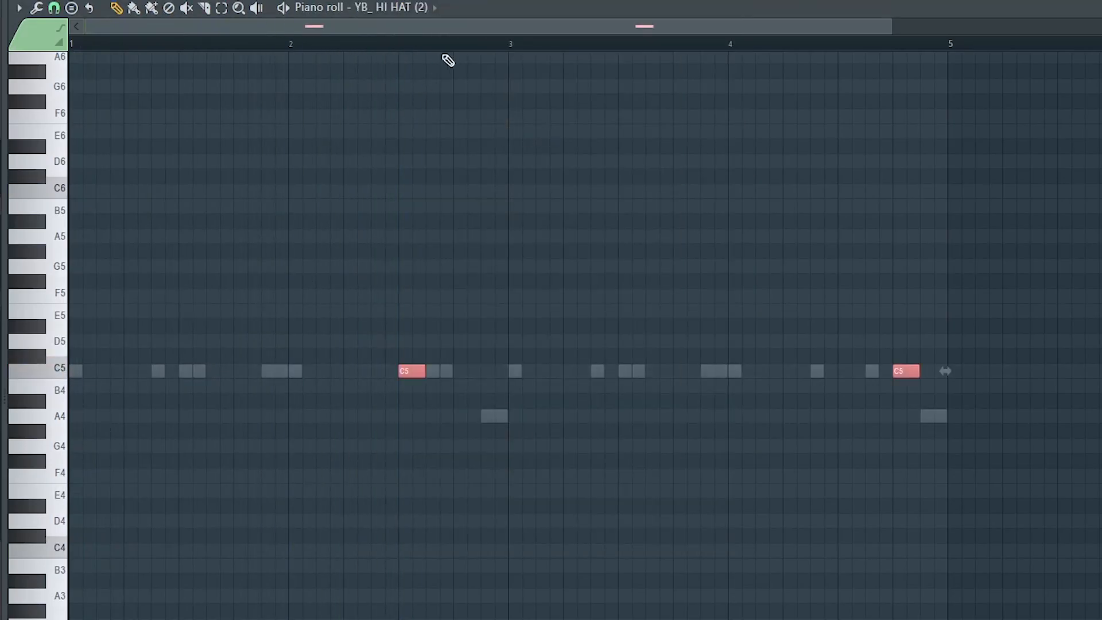
- Play the verse from bar 9 with the Pattern 3 drums and close the Cymatics - Kick (Treat) channel settings
{"action": "key", "text": "space"}
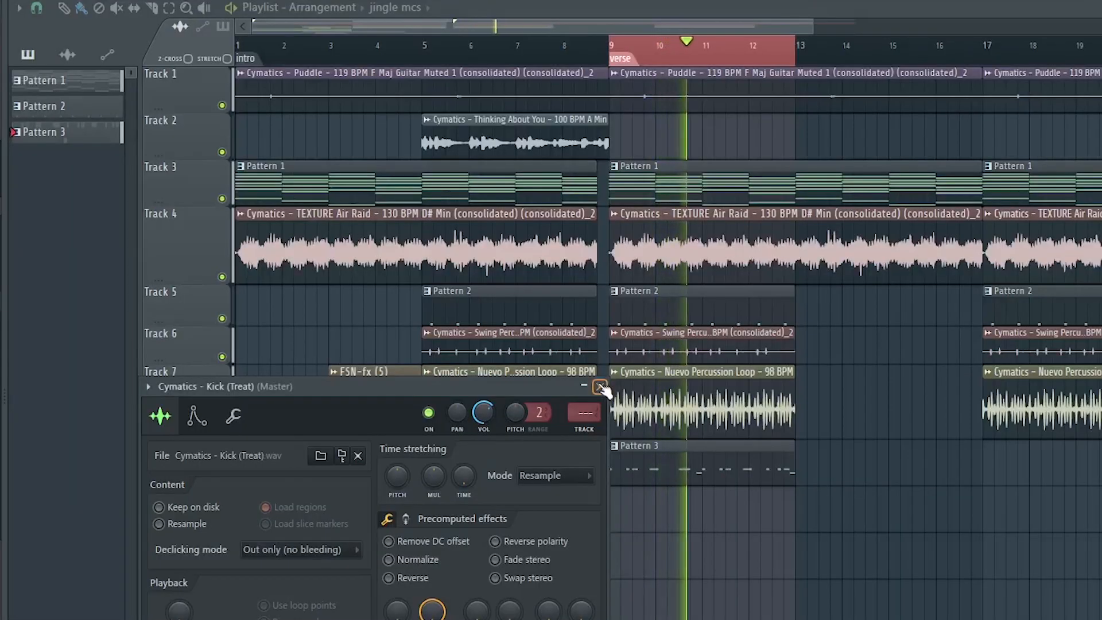
{"action": "left_click", "coordinate": [601, 388]}
{"action": "scroll", "coordinate": [778, 55], "scroll_direction": "up", "scroll_amount": 1}
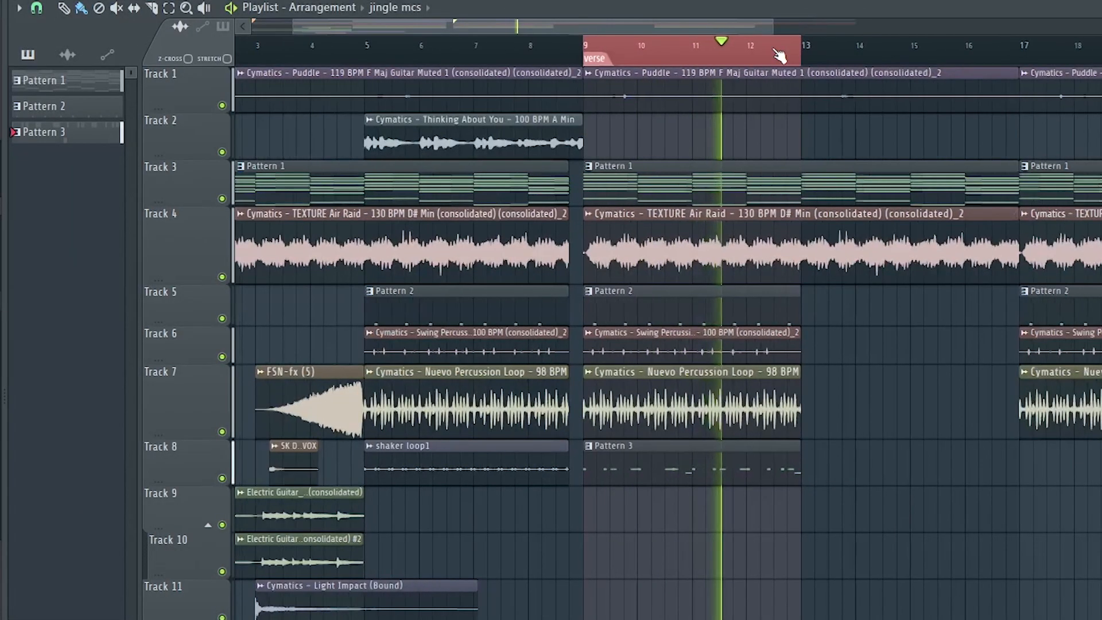
{"action": "scroll", "coordinate": [778, 56], "scroll_direction": "up", "scroll_amount": 1}
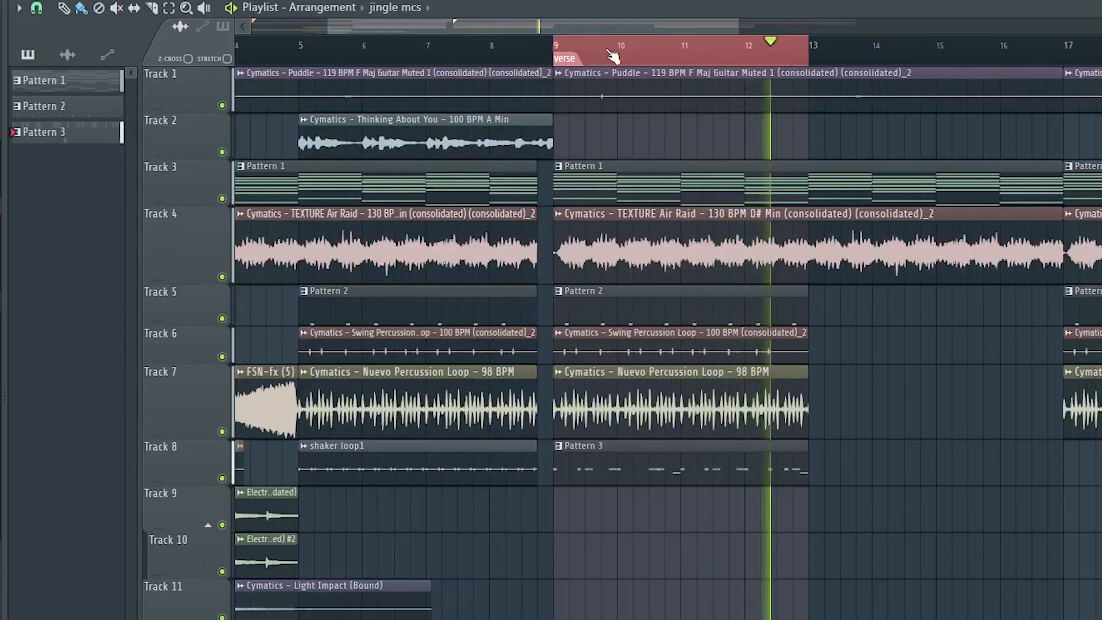
- Load the +09 Bright FM Vibraphone preset in the Xpand!2 #2 instrument for Pattern 4
{"action": "scroll", "coordinate": [613, 55], "scroll_direction": "down", "scroll_amount": 3}
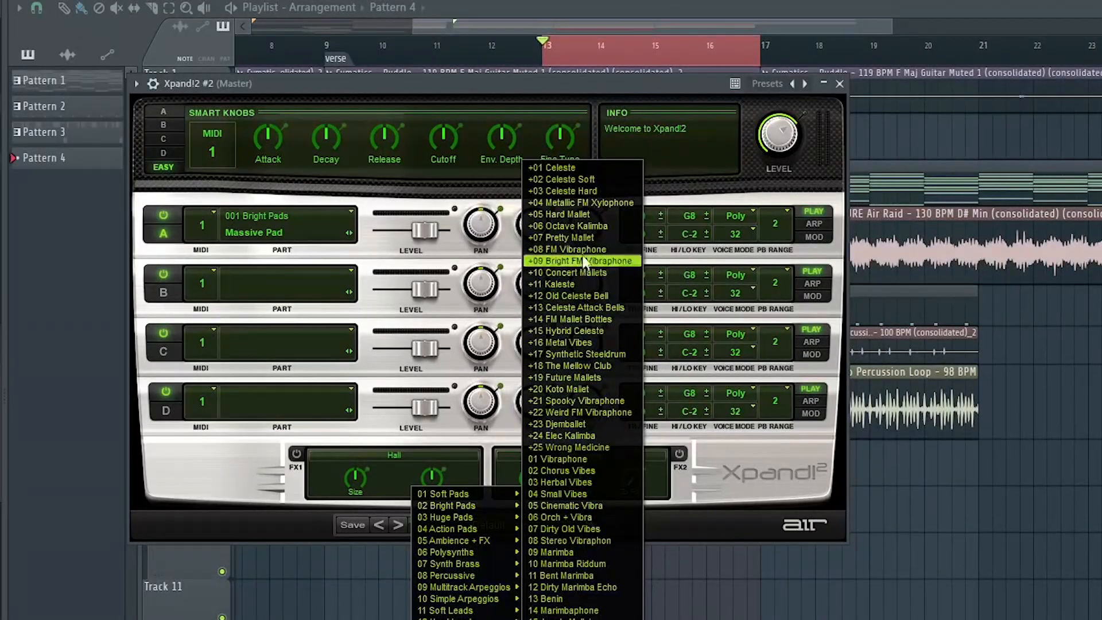
{"action": "left_click", "coordinate": [584, 261]}
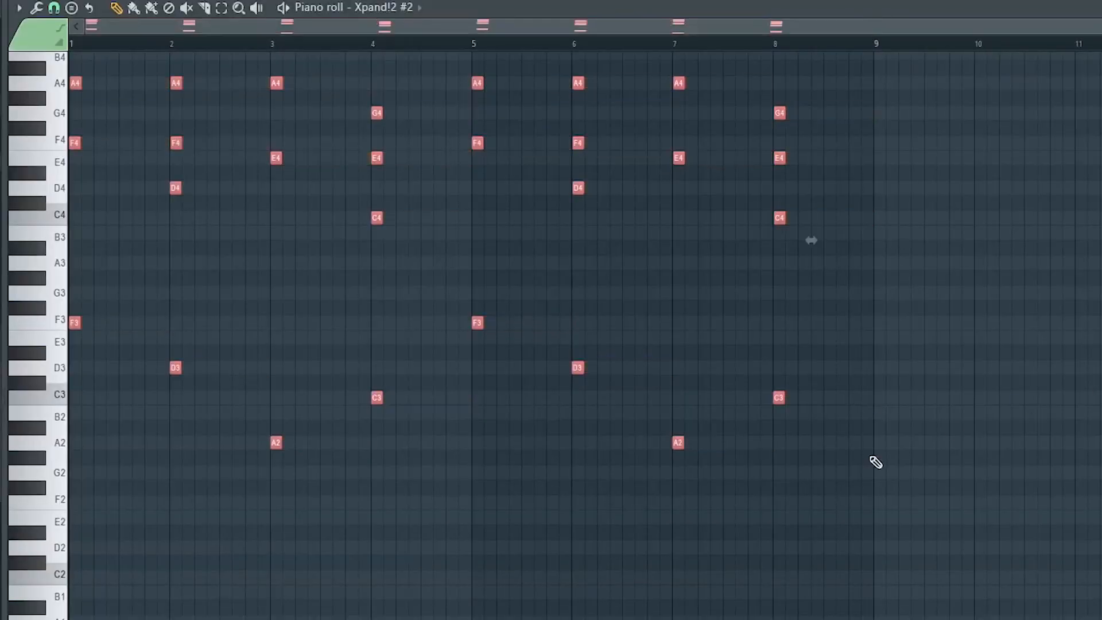
- Review and play the four-bar Xpand!2 #2 melody in the Piano roll
{"action": "scroll", "coordinate": [873, 463], "scroll_direction": "up", "scroll_amount": 5}
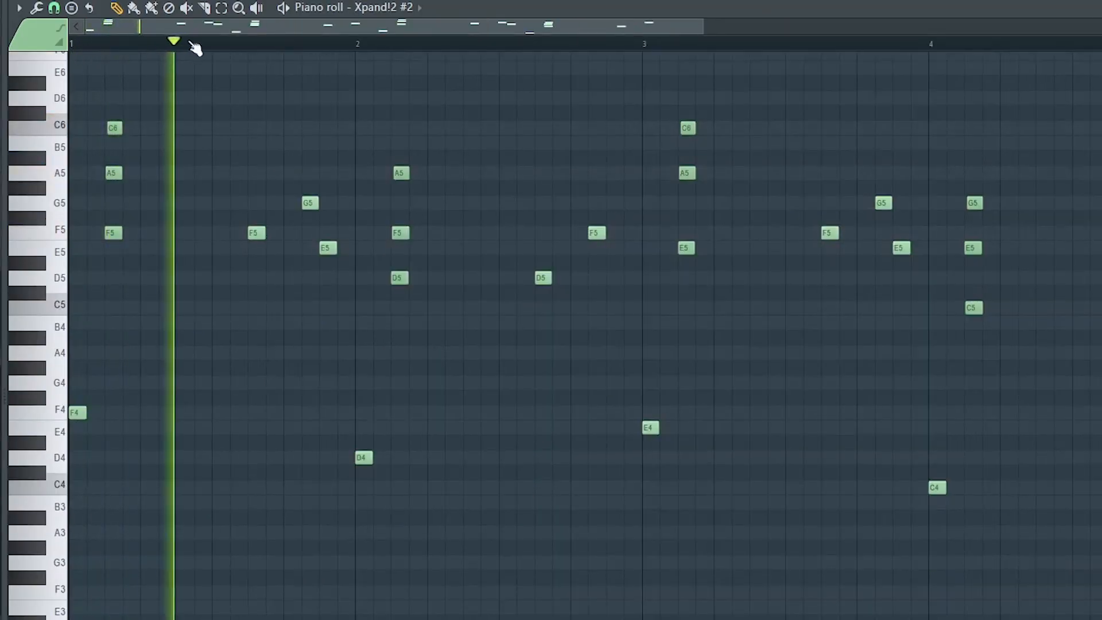
{"action": "scroll", "coordinate": [195, 46], "scroll_direction": "down", "scroll_amount": 1}
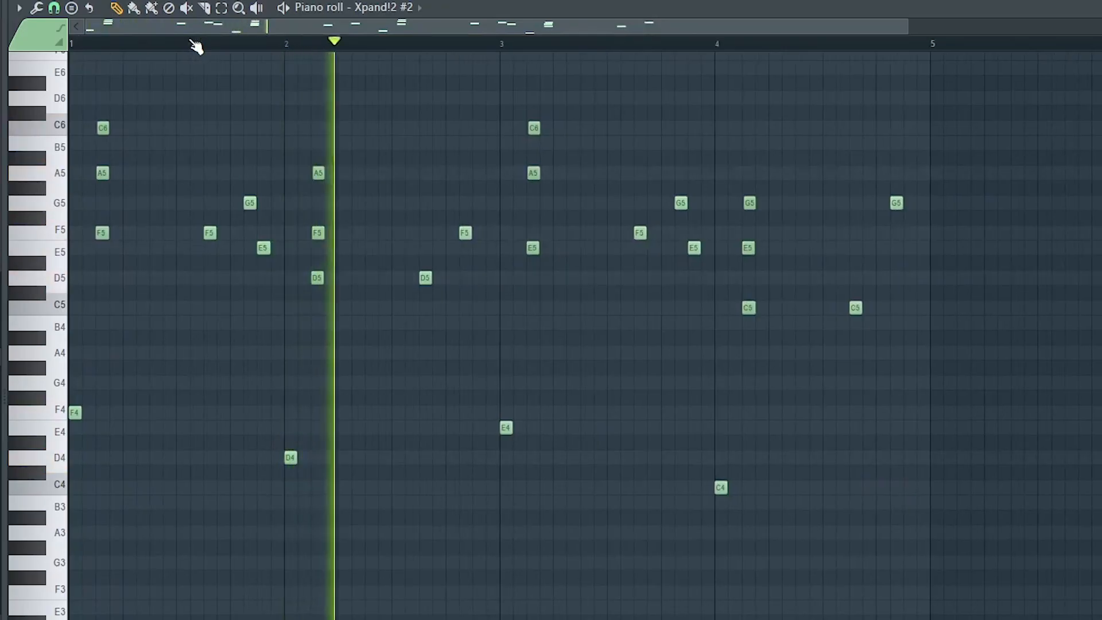
{"action": "scroll", "coordinate": [195, 46], "scroll_direction": "down", "scroll_amount": 1}
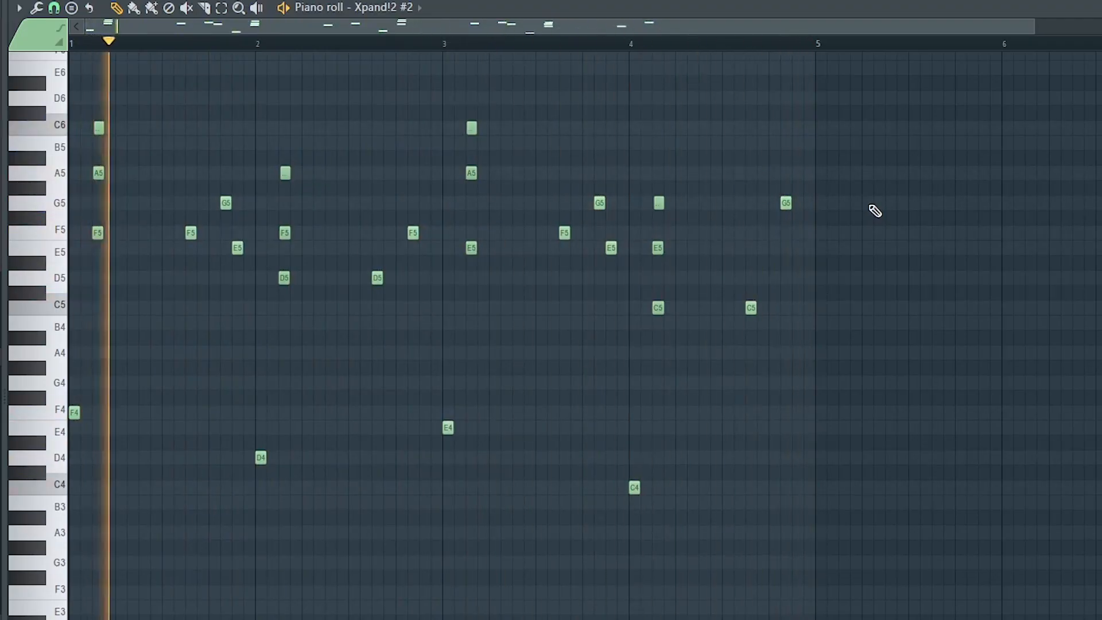
{"action": "key", "text": "space"}
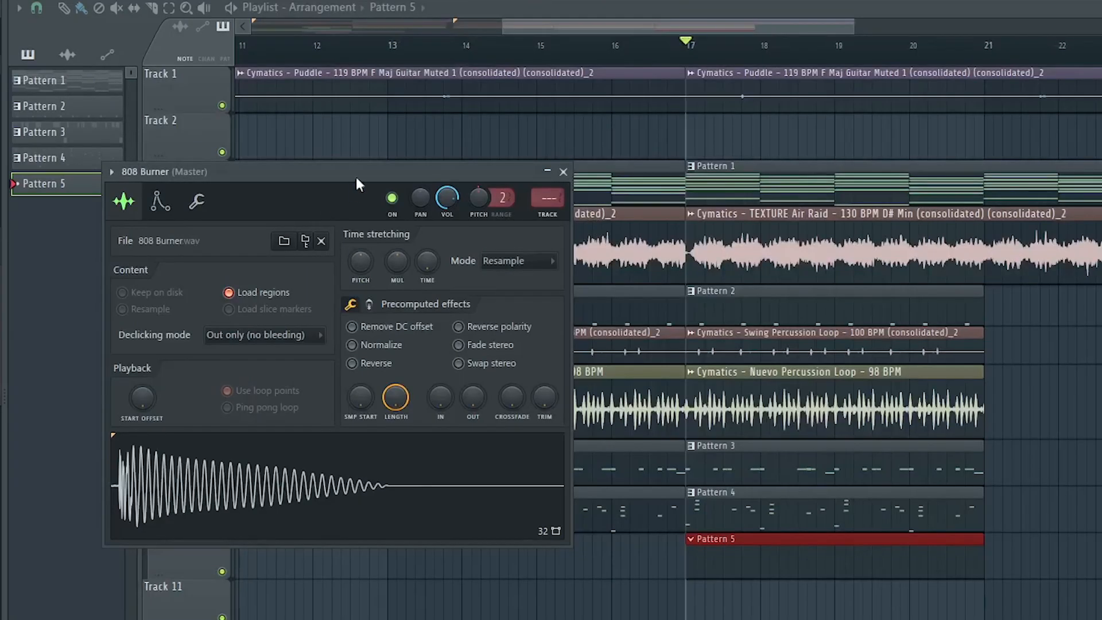
- Move the 808 Burner's F4 note in bar 1 an eighth note earlier while auditioning the part
{"action": "left_click_drag", "start_coordinate": [356, 178], "coordinate": [582, 104]}
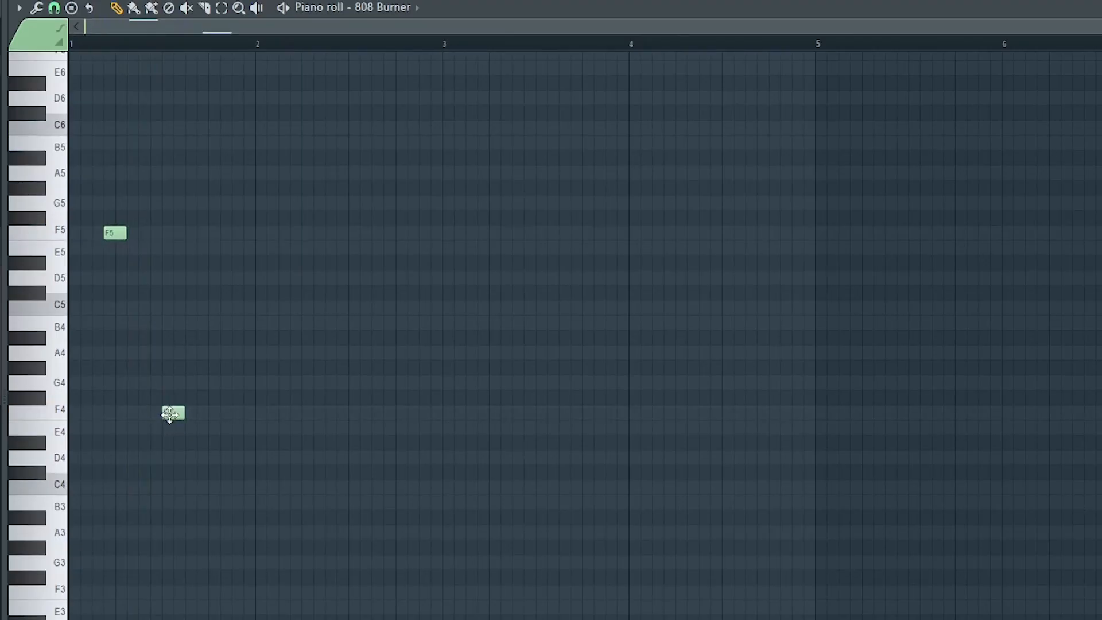
{"action": "key", "text": "space"}
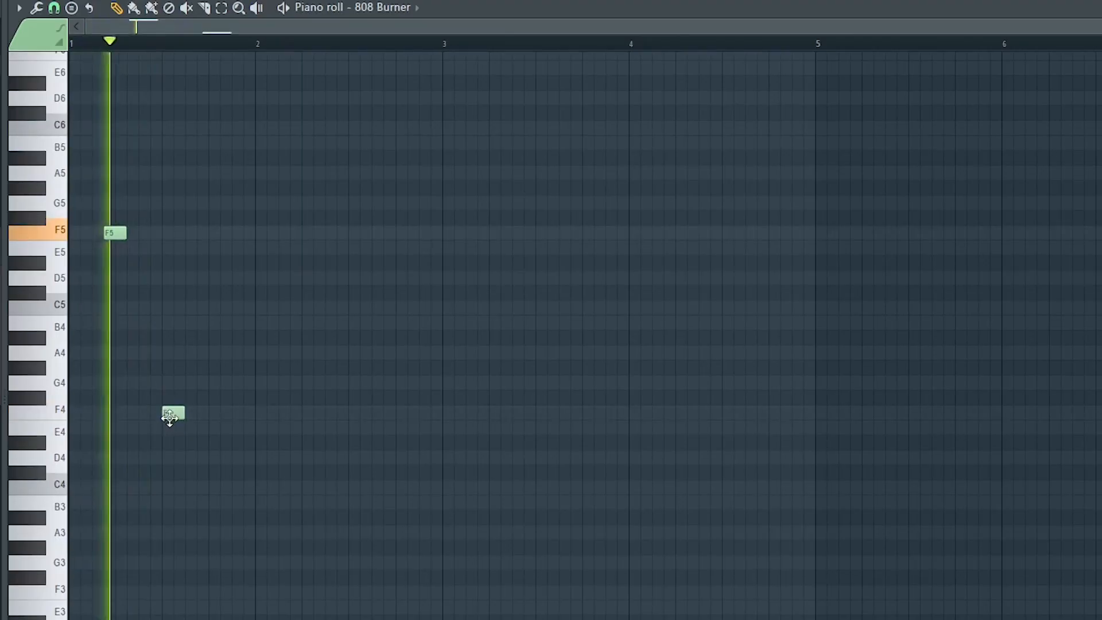
{"action": "right_click", "coordinate": [171, 414]}
{"action": "left_click", "coordinate": [152, 414]}
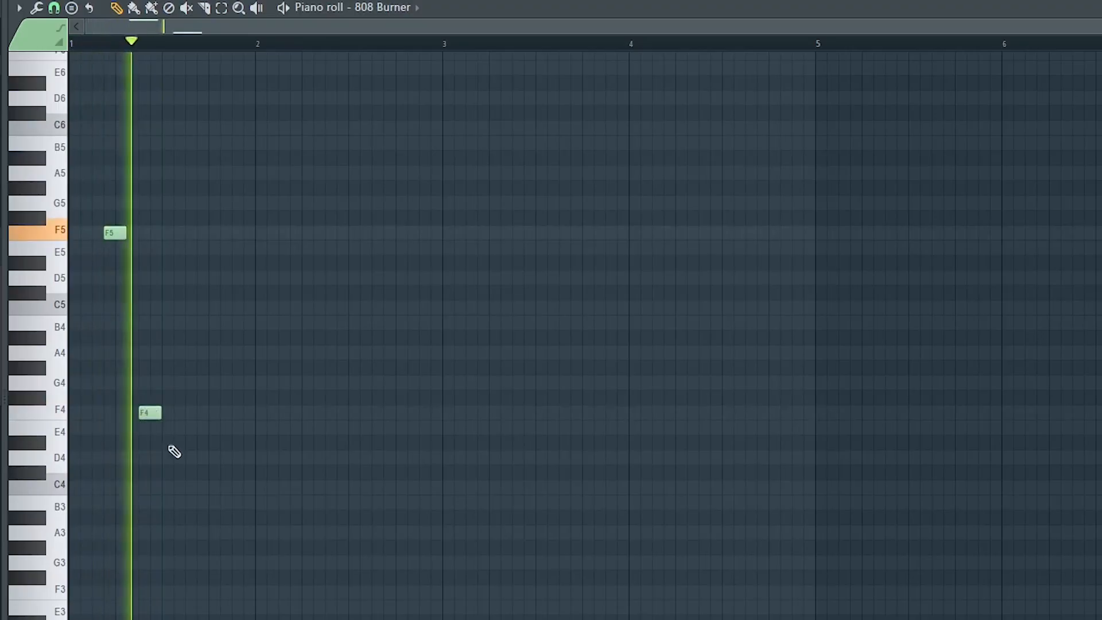
{"action": "key", "text": "space"}
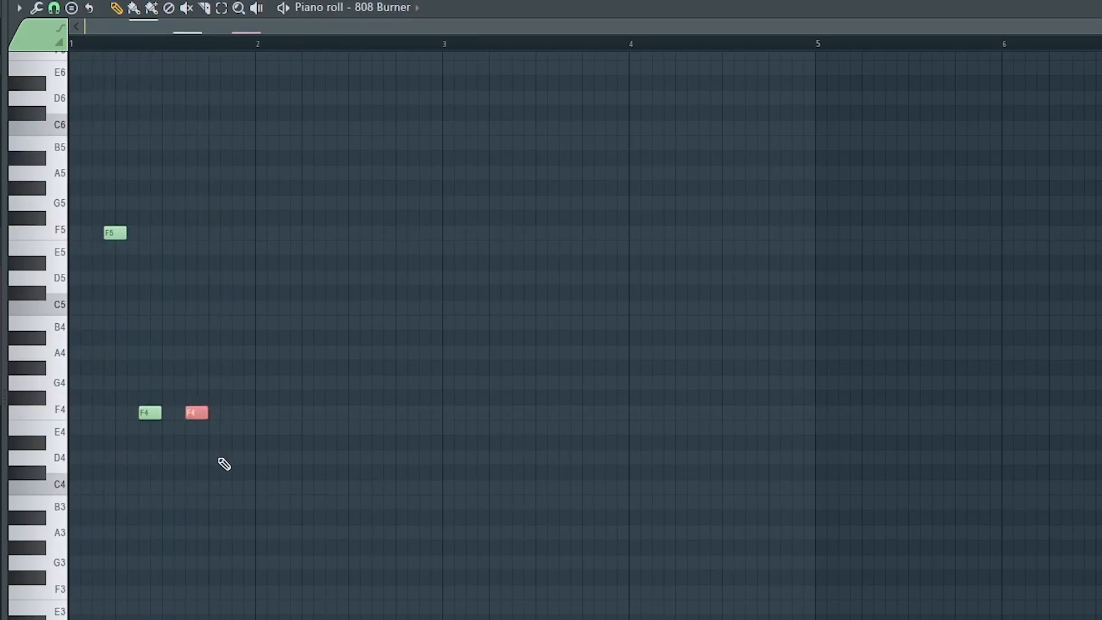
- Chop the last F4 note in bar 1 of the 808 Burner with the Default chopper pattern and play the part
{"action": "key", "text": "alt+u"}
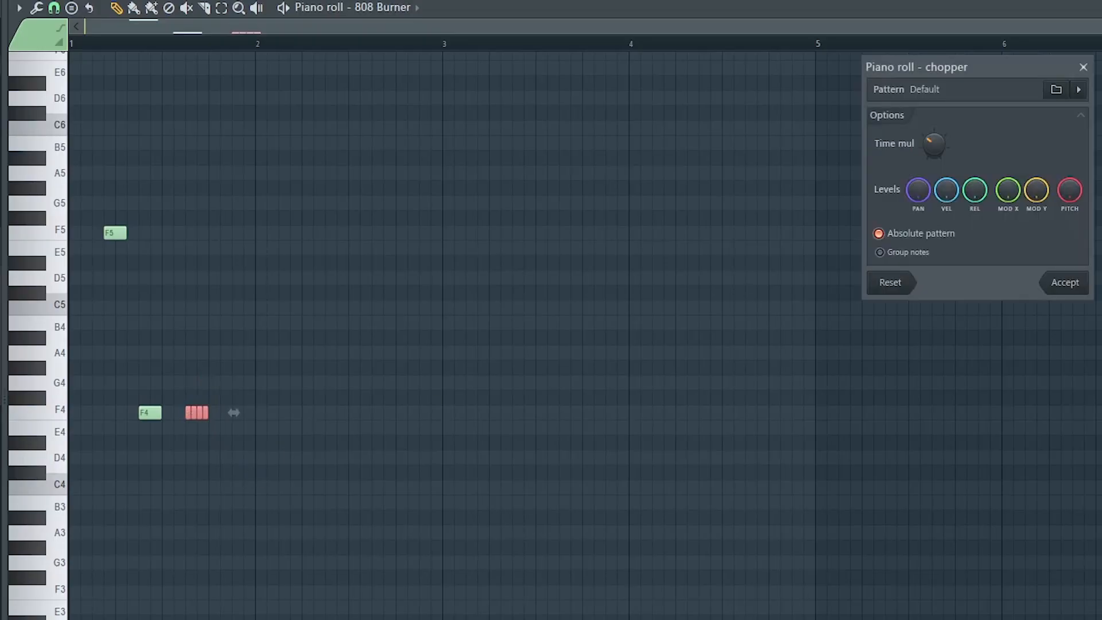
{"action": "left_click", "coordinate": [1077, 287]}
{"action": "key", "text": "space"}
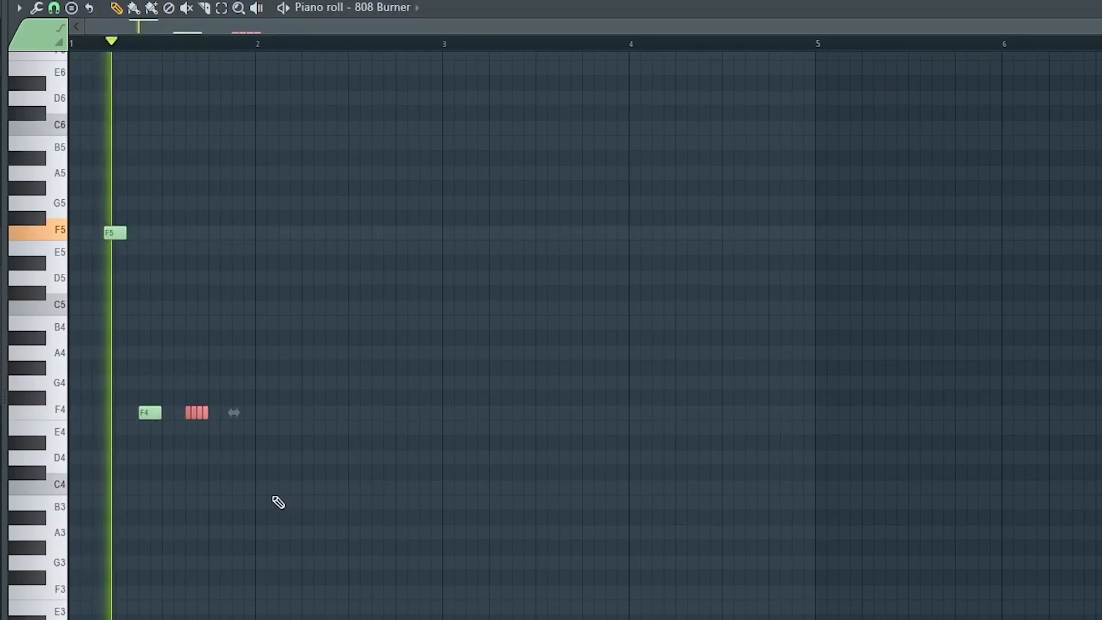
{"action": "key", "text": "space"}
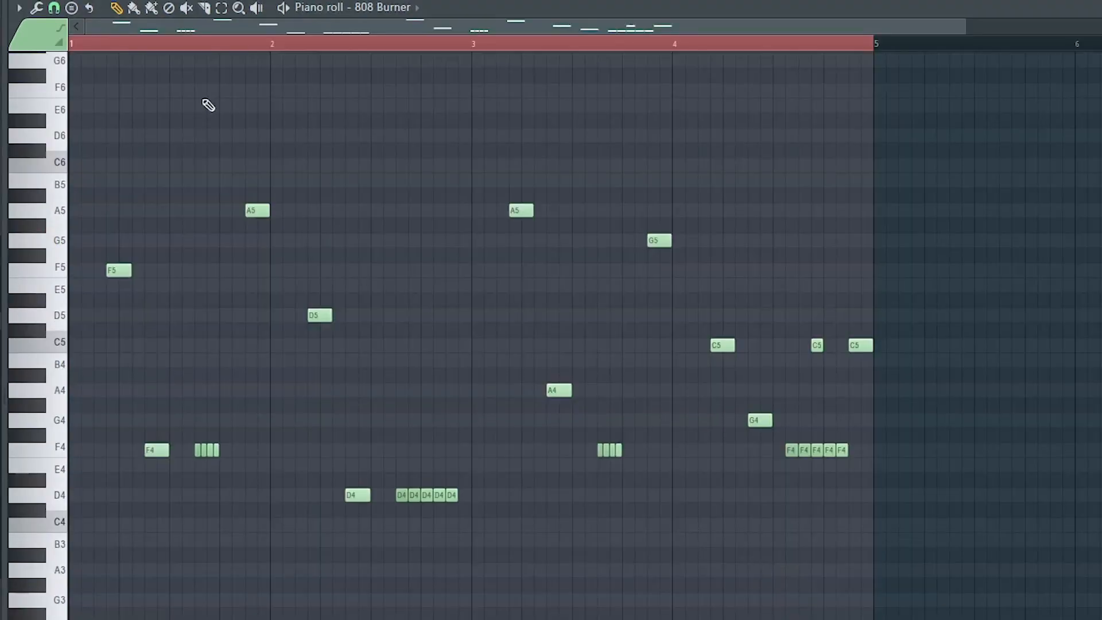
{"action": "key", "text": "space"}
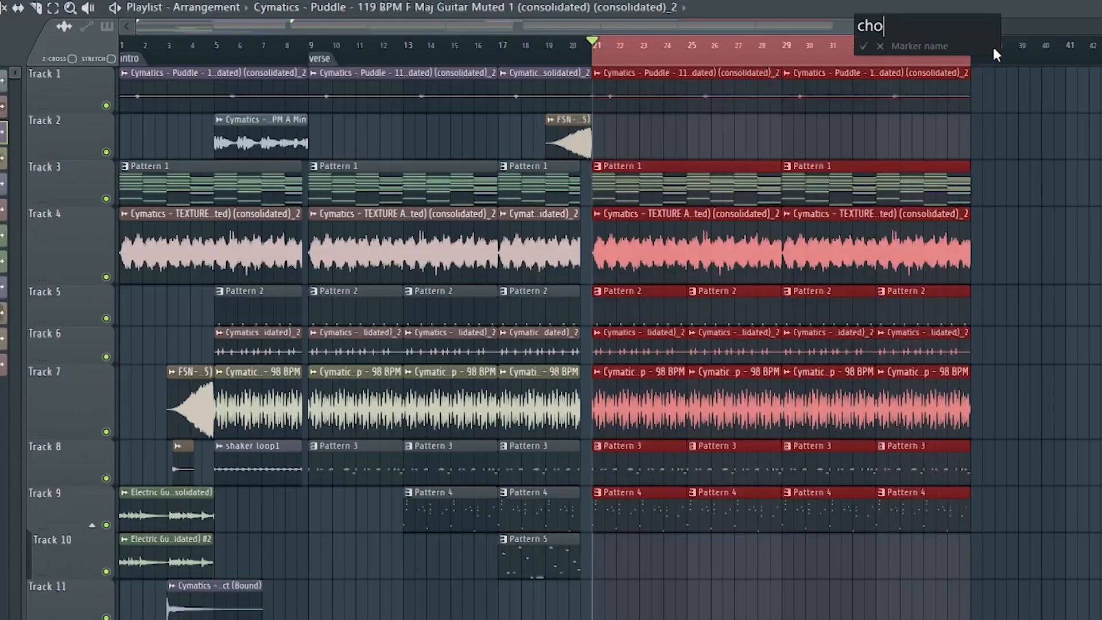
- Name the playlist marker at bar 21 "chorus"
{"action": "type", "text": "ru"}
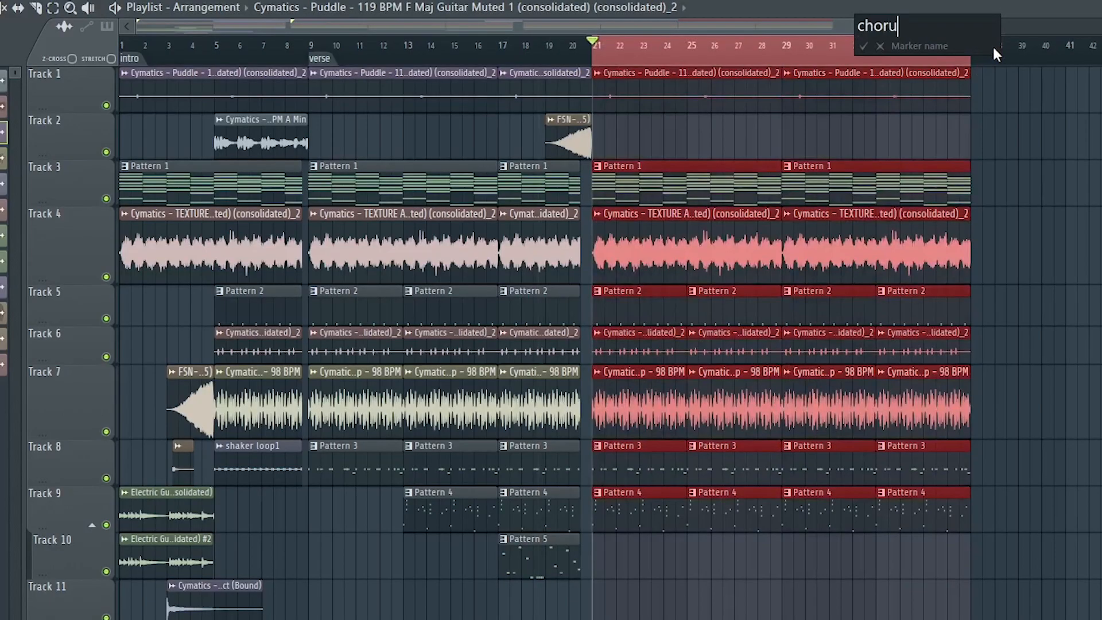
{"action": "type", "text": "s"}
{"action": "left_click", "coordinate": [865, 46]}
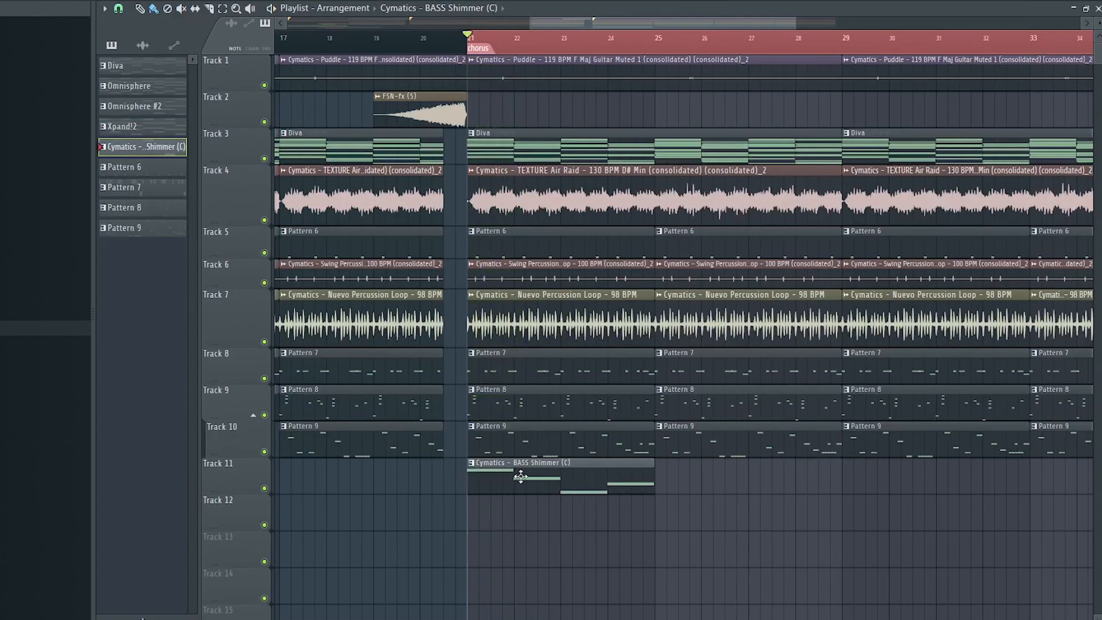
- Open the notes of the Cymatics - BASS Shimmer (C) clip on Track 11 at the start of the chorus
{"action": "double_click", "coordinate": [525, 481]}
{"action": "left_click_drag", "start_coordinate": [924, 345], "coordinate": [837, 345]}
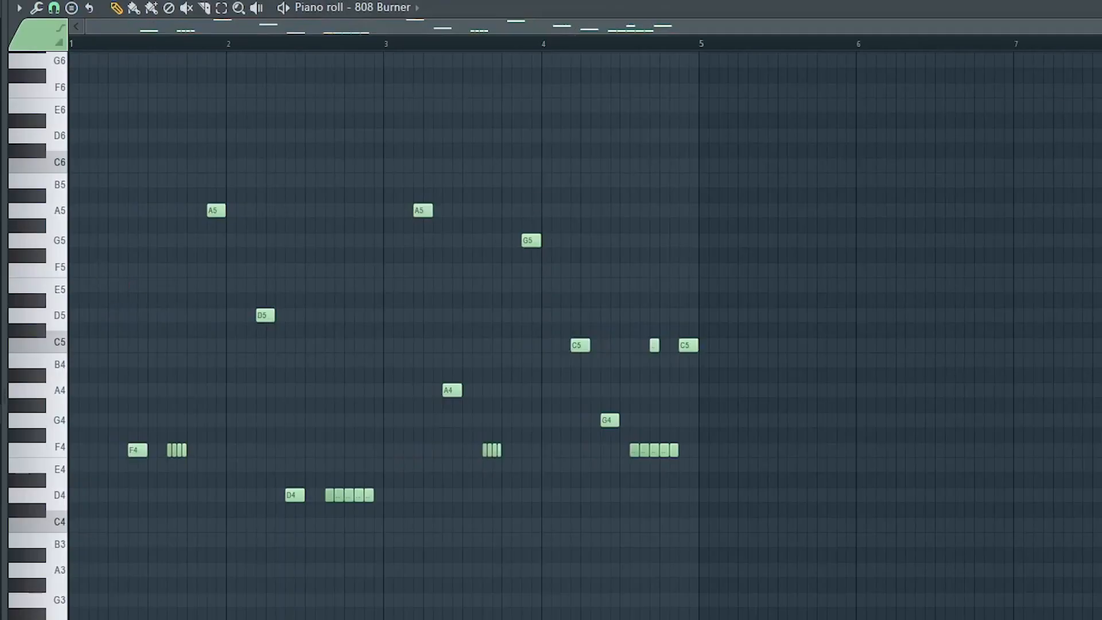
- Delete the D5 in bar 2, the A5 and G5 in bar 3 and the first C5 in bar 4 from the 808 Burner during playback
{"action": "key", "text": "space"}
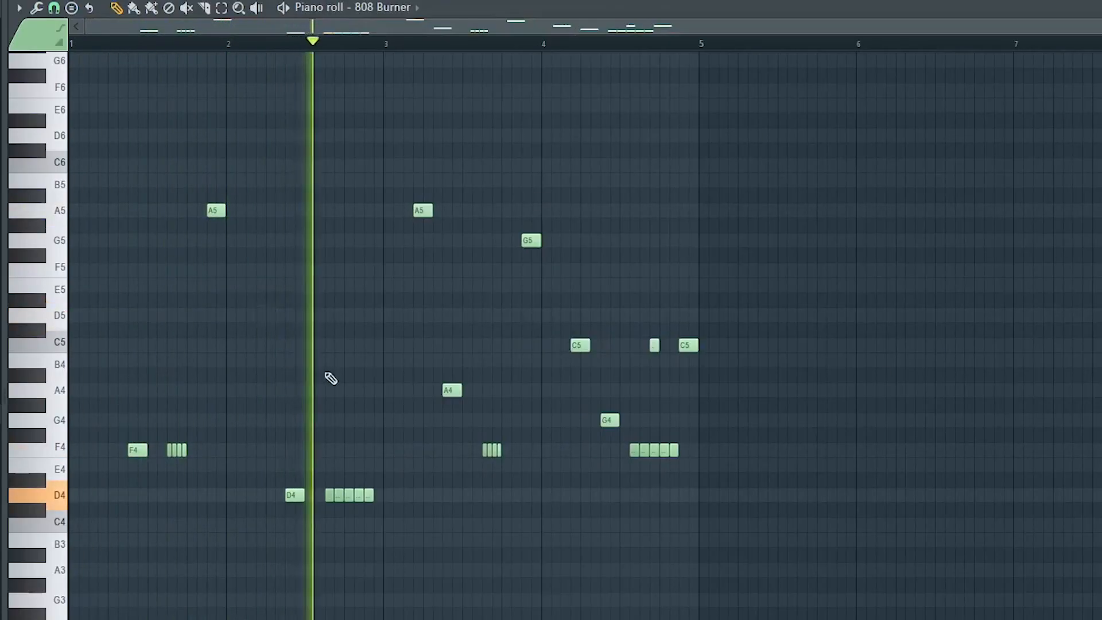
{"action": "right_click", "coordinate": [423, 210]}
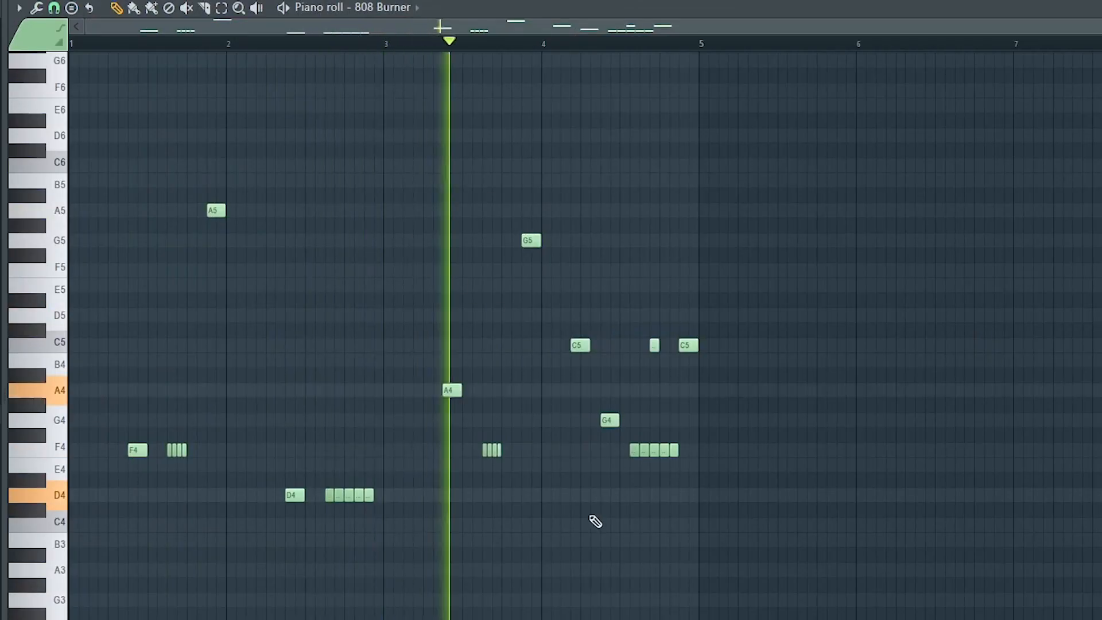
{"action": "right_click", "coordinate": [533, 241]}
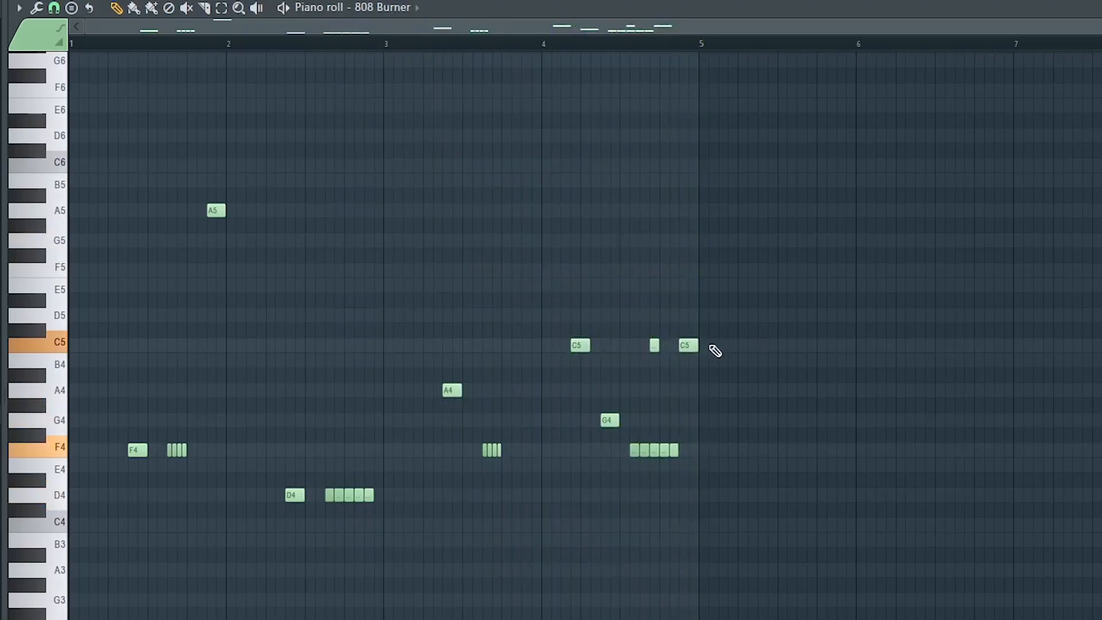
{"action": "right_click", "coordinate": [586, 347]}
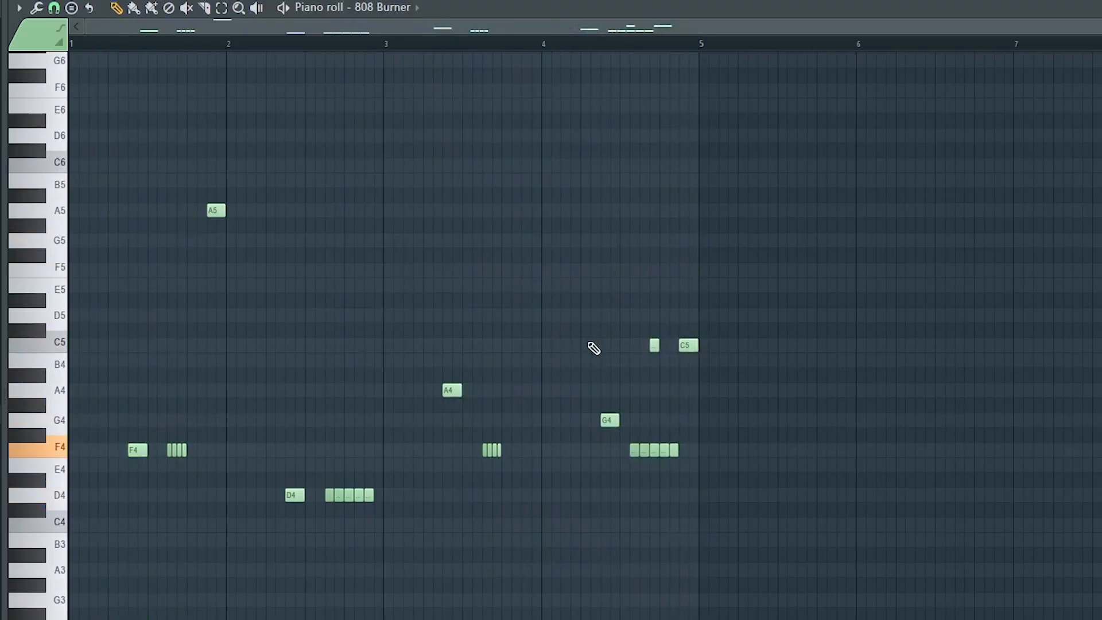